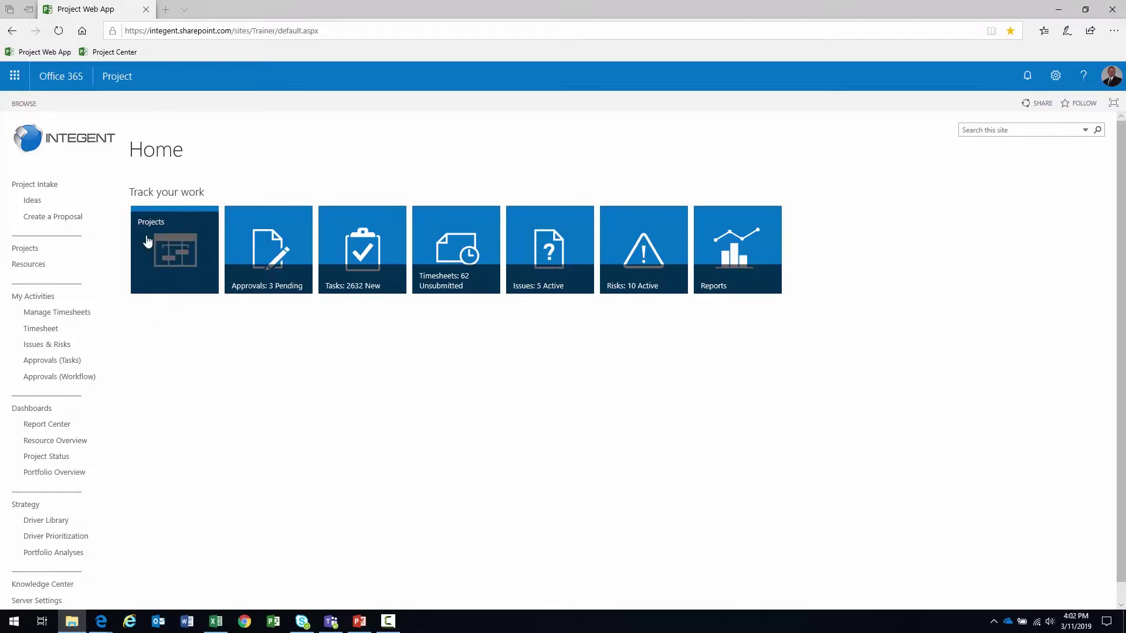
left_click(174, 251)
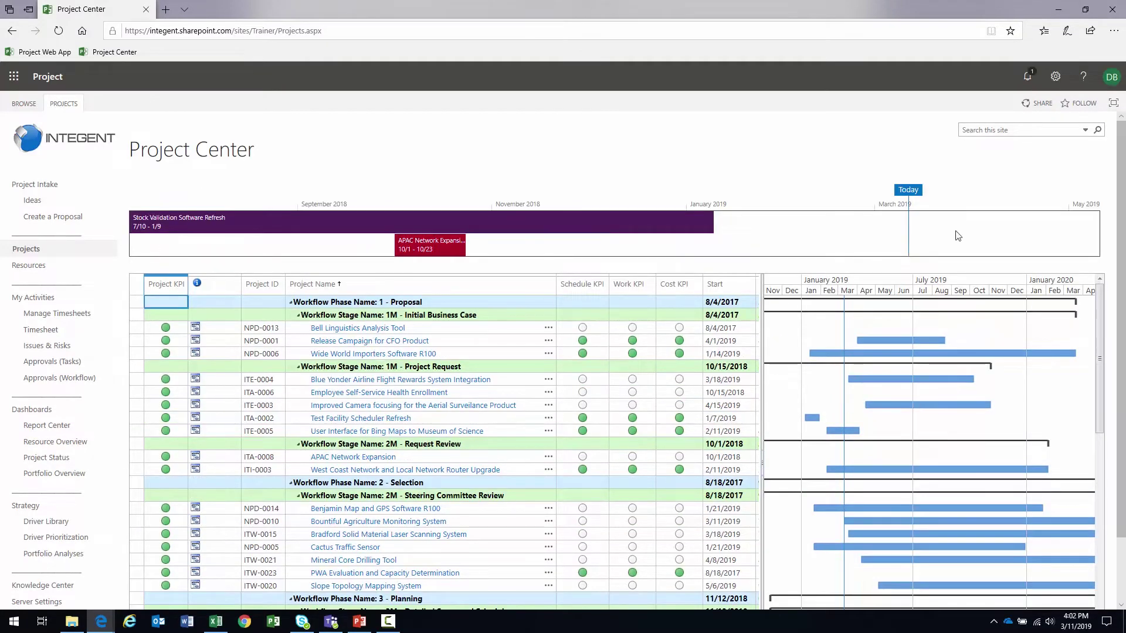
left_click_drag(1120, 199, 1120, 287)
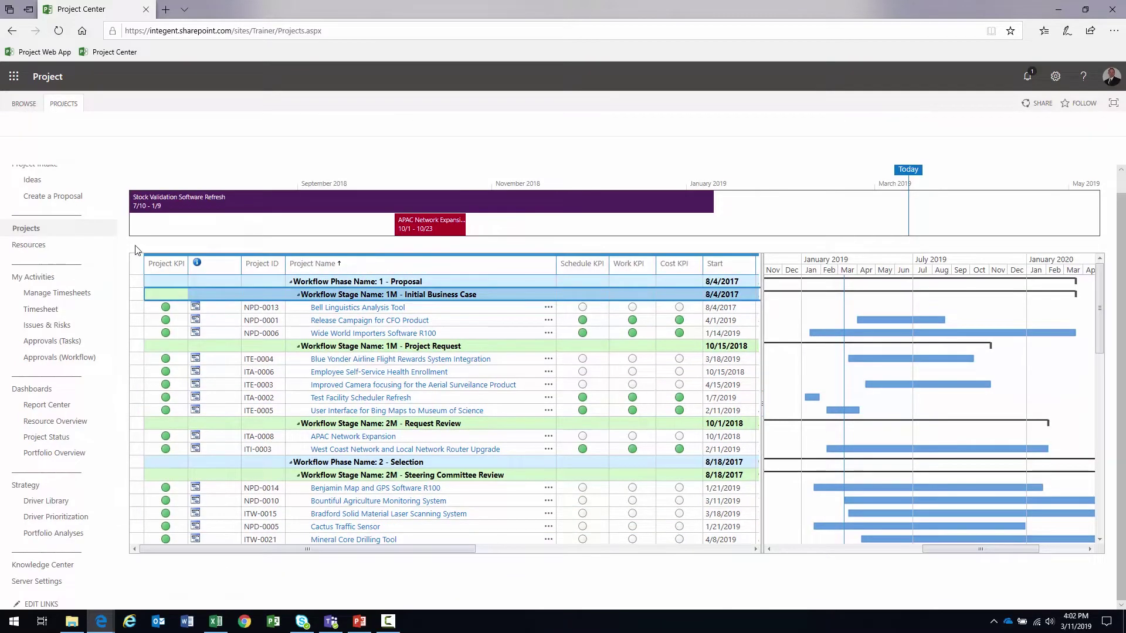
left_click(141, 293)
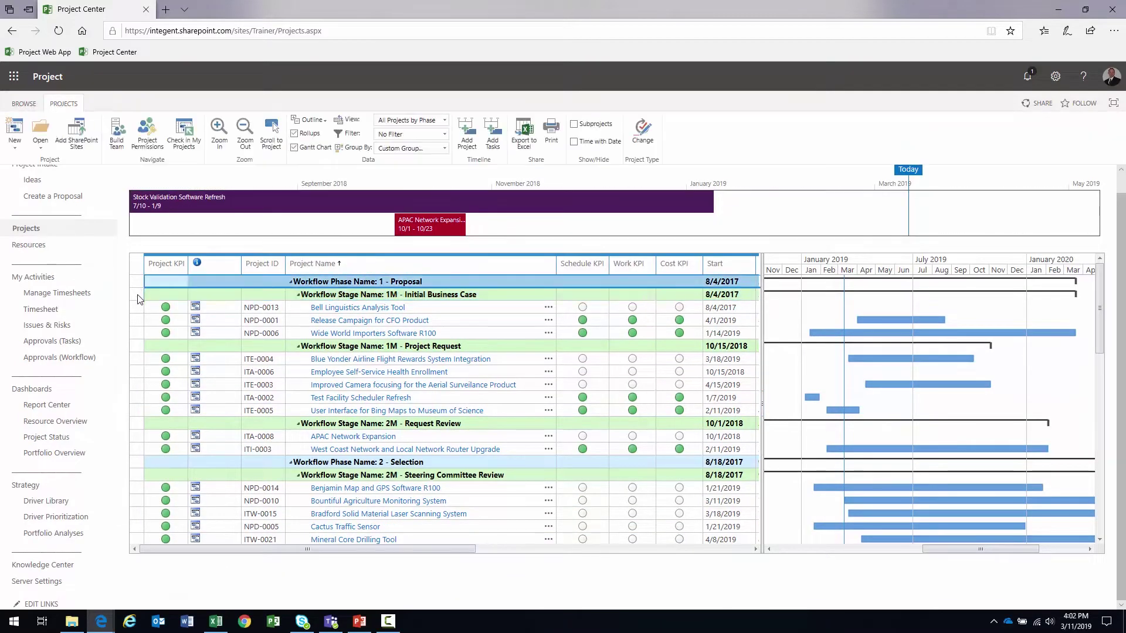
left_click(140, 283)
left_click(141, 295)
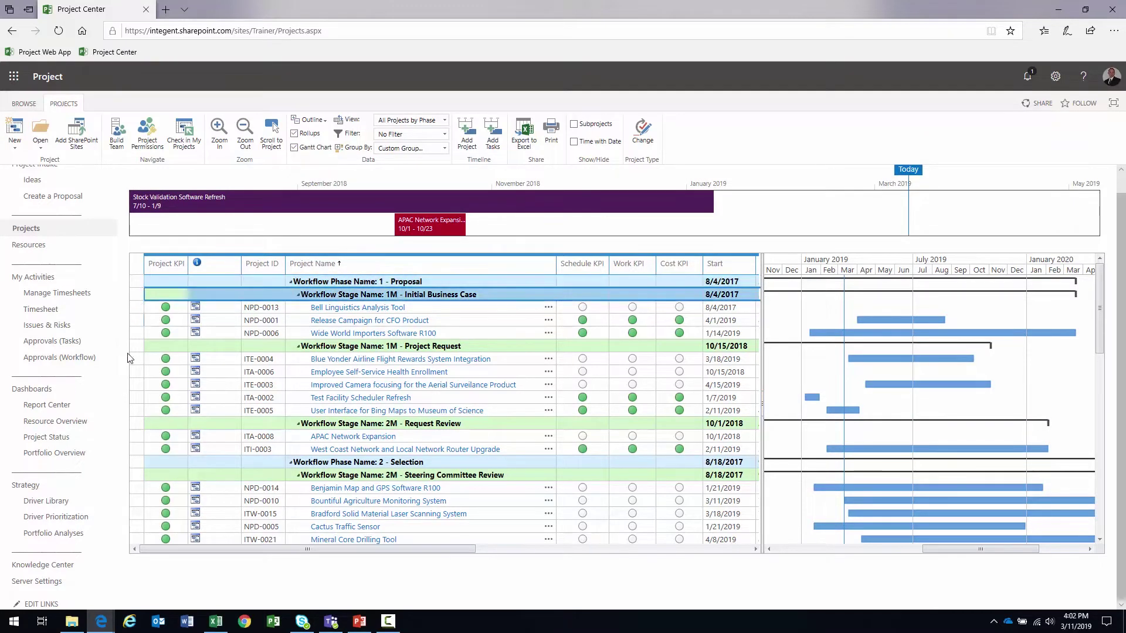
left_click(140, 348)
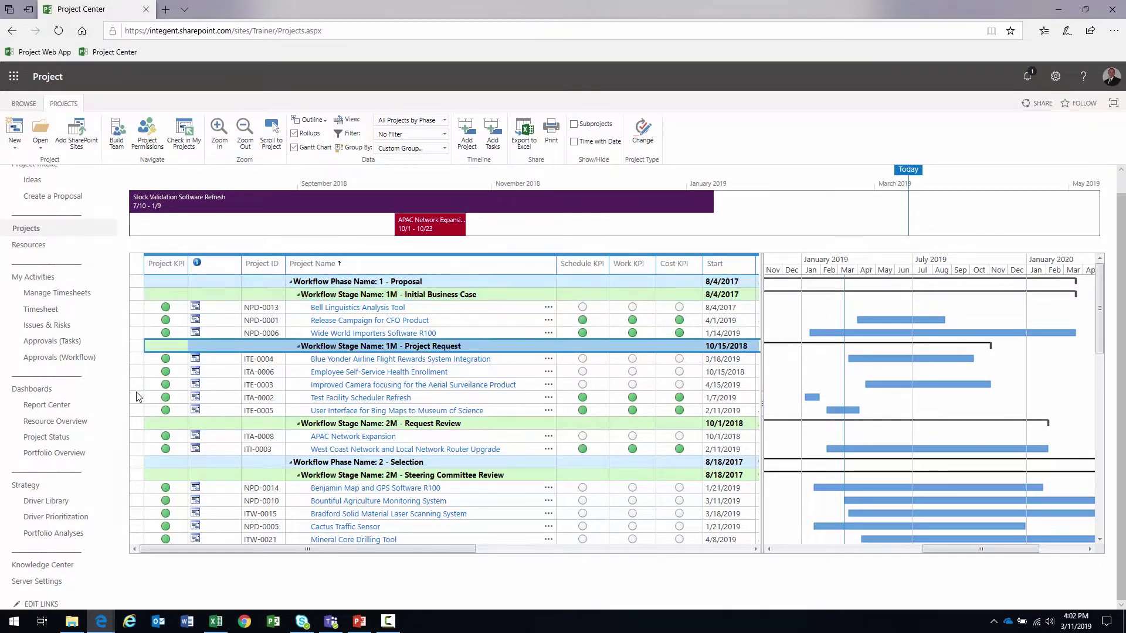
left_click(141, 424)
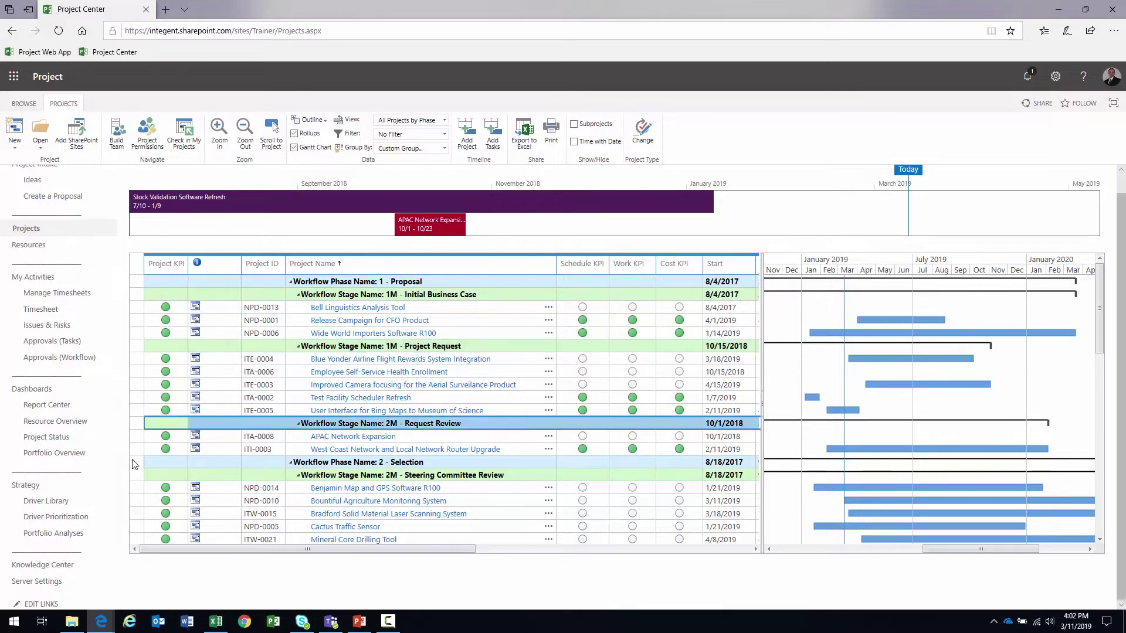
left_click(291, 282)
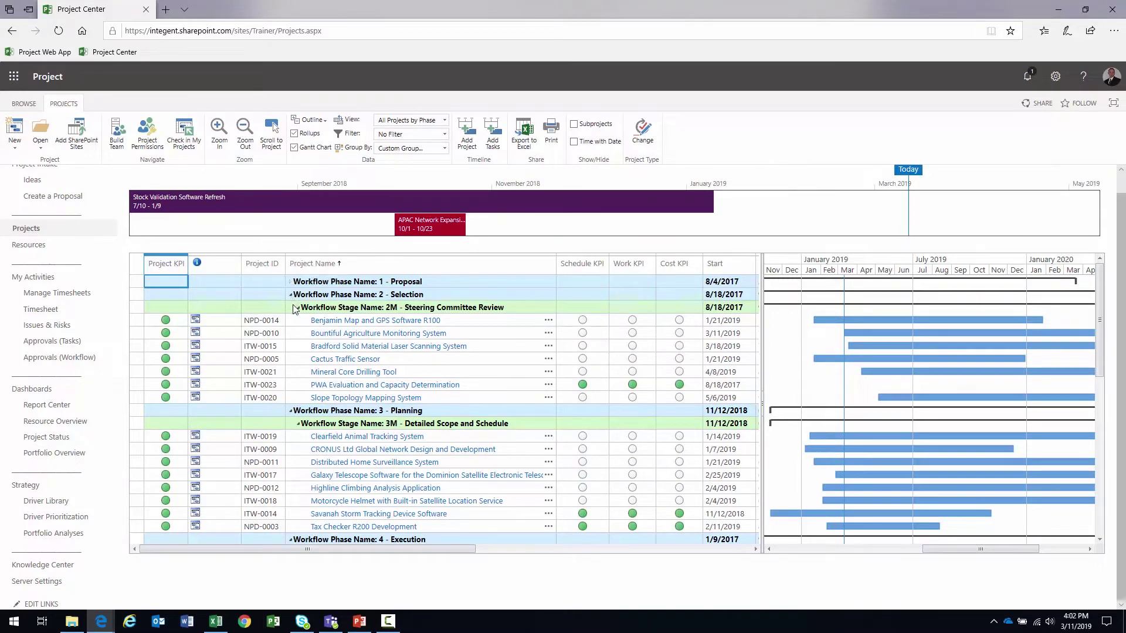
left_click(290, 296)
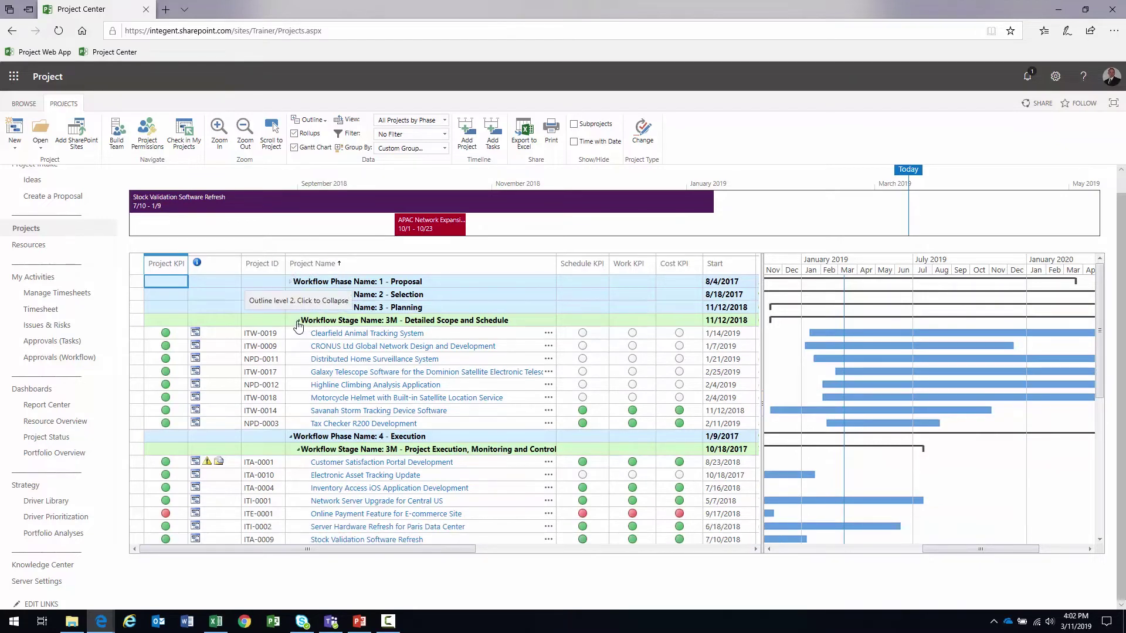
left_click(291, 310)
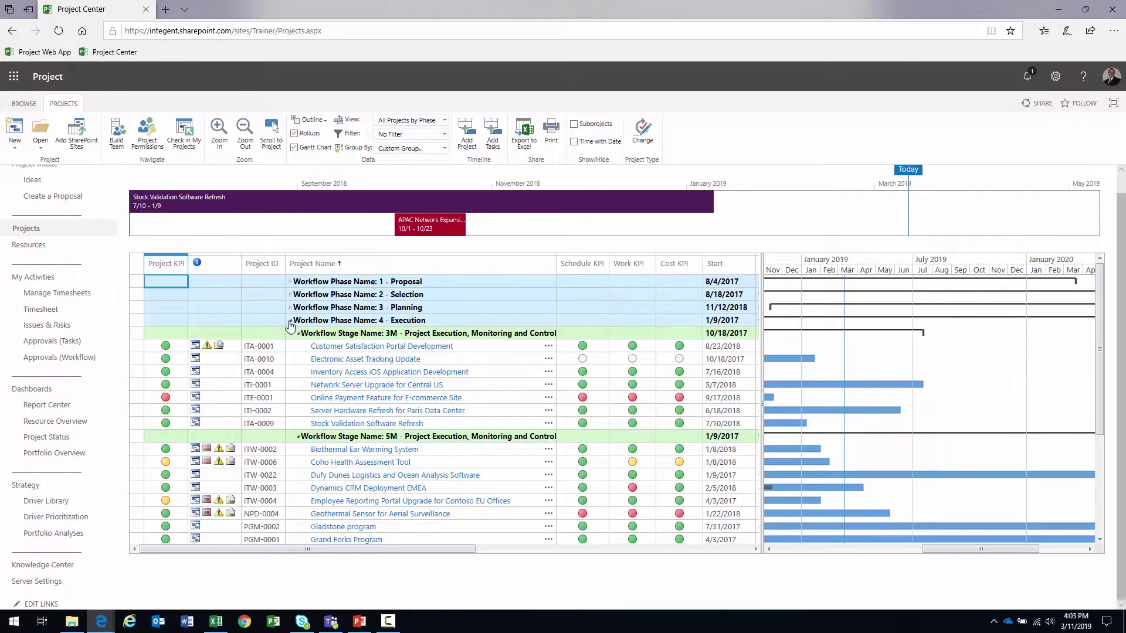
left_click(290, 323)
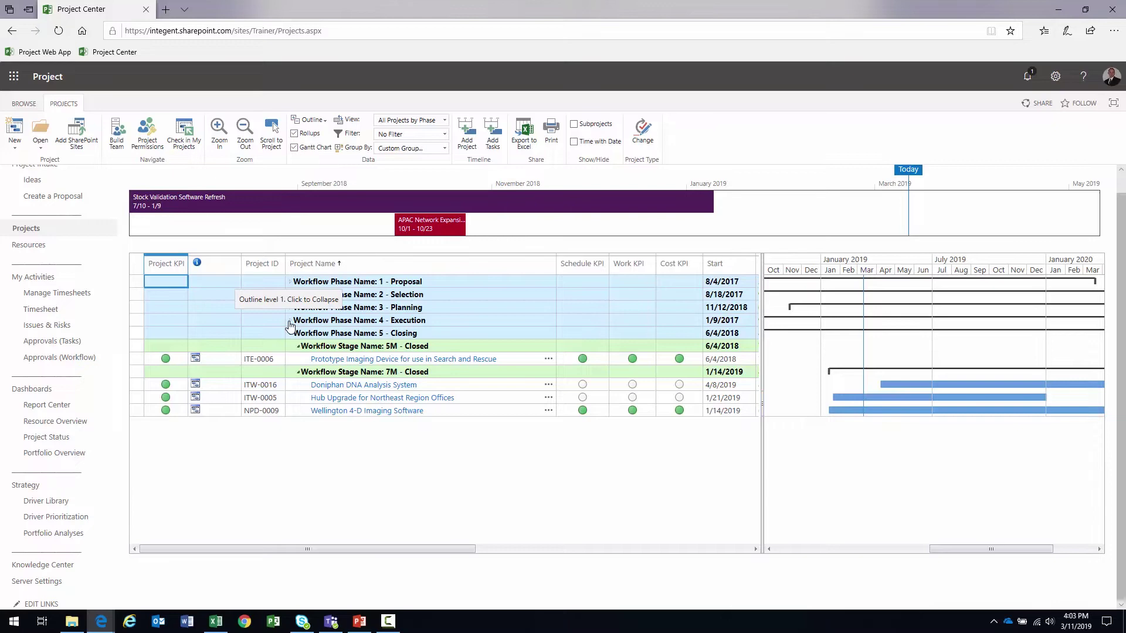
left_click(290, 323)
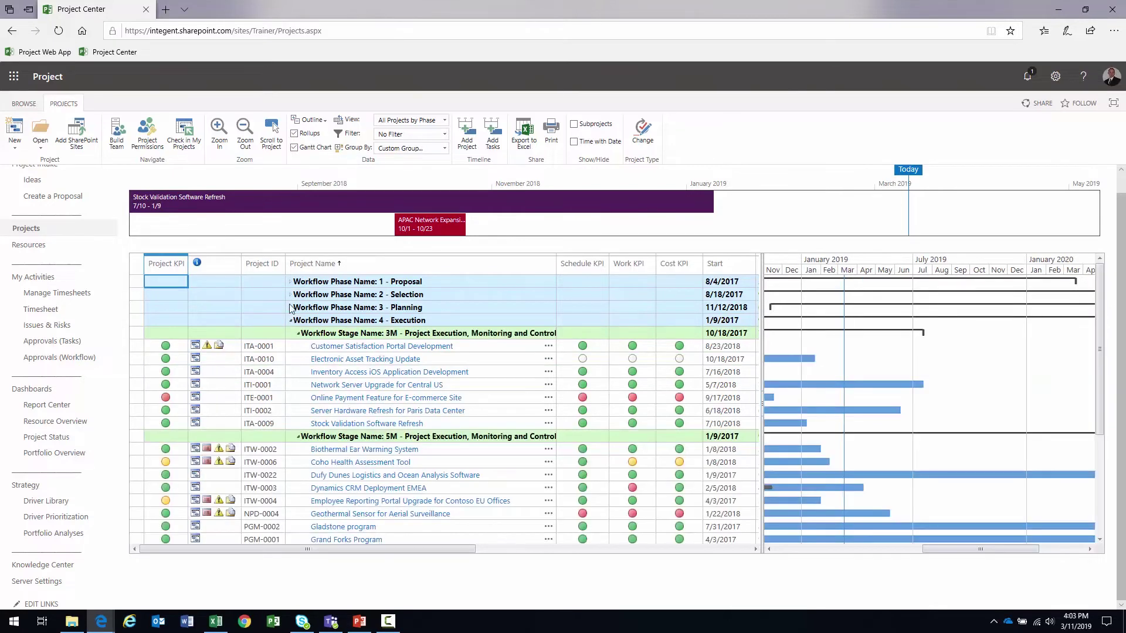
left_click(289, 309)
left_click(290, 295)
left_click(291, 283)
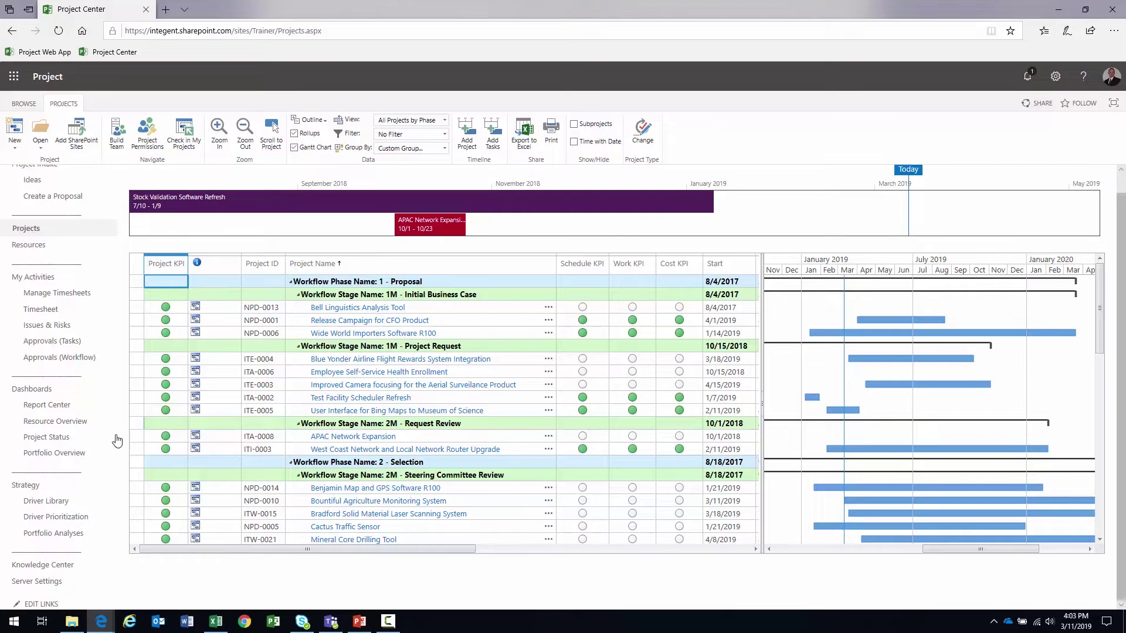
left_click(61, 424)
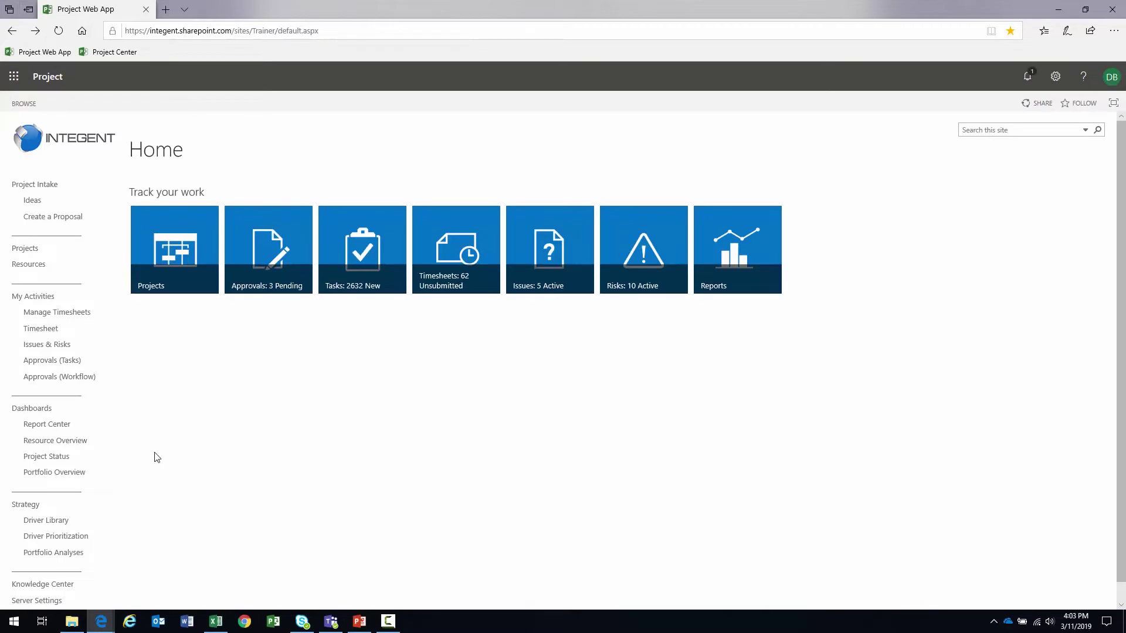
Step: Collapse the blank Role: group in the Resource Center, then switch to the Teams Integent LLC General channel
scroll(158, 459, "down", 1)
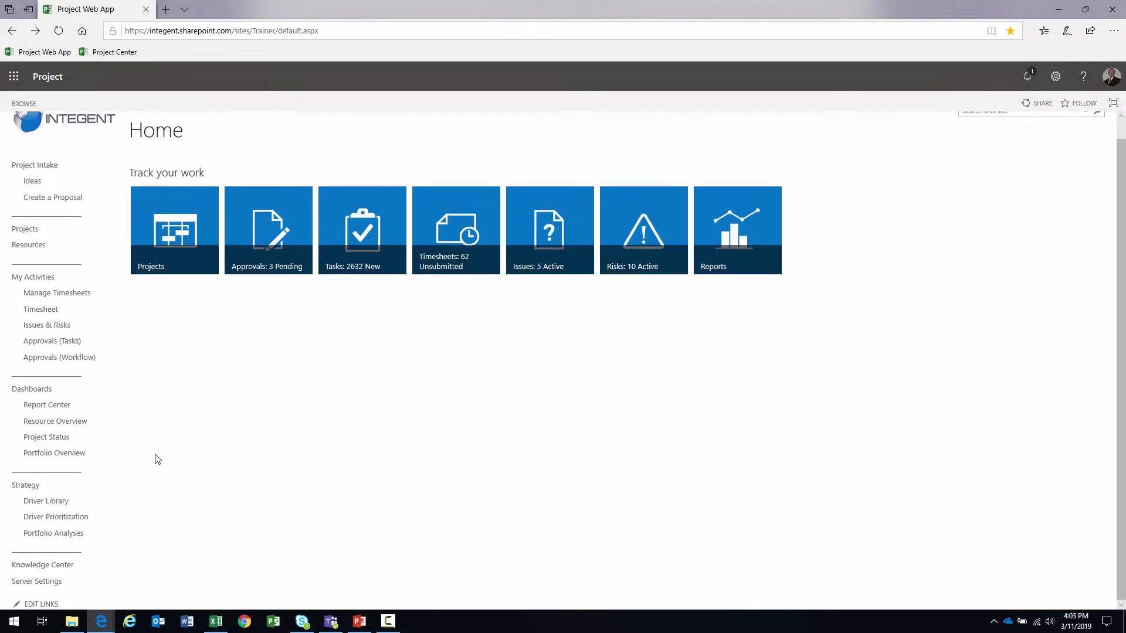
left_click(29, 245)
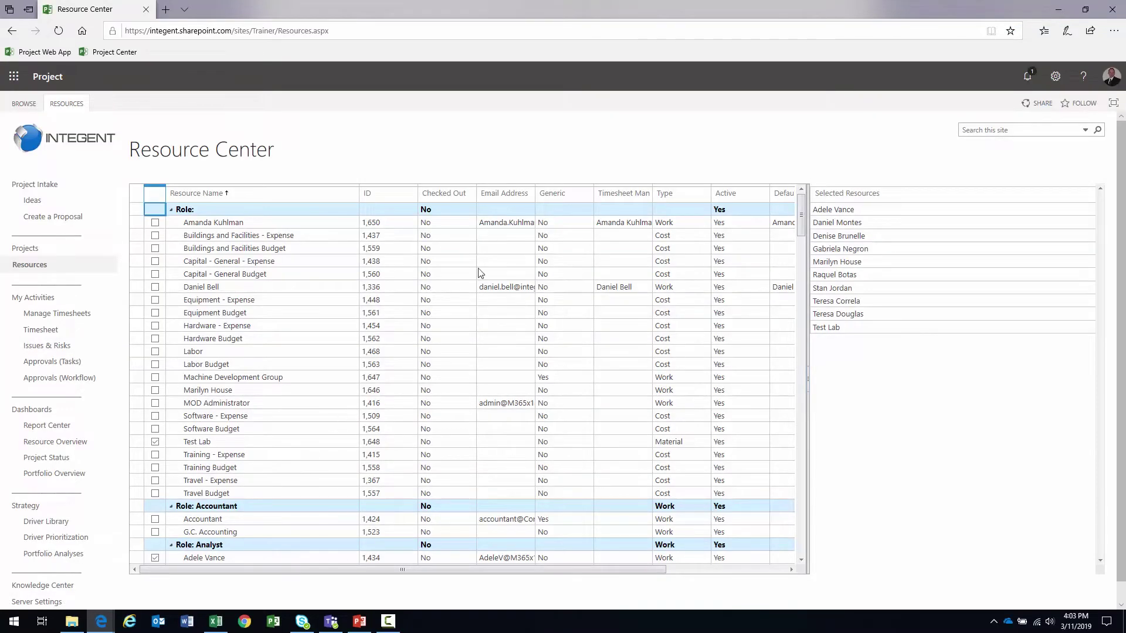
left_click(171, 222)
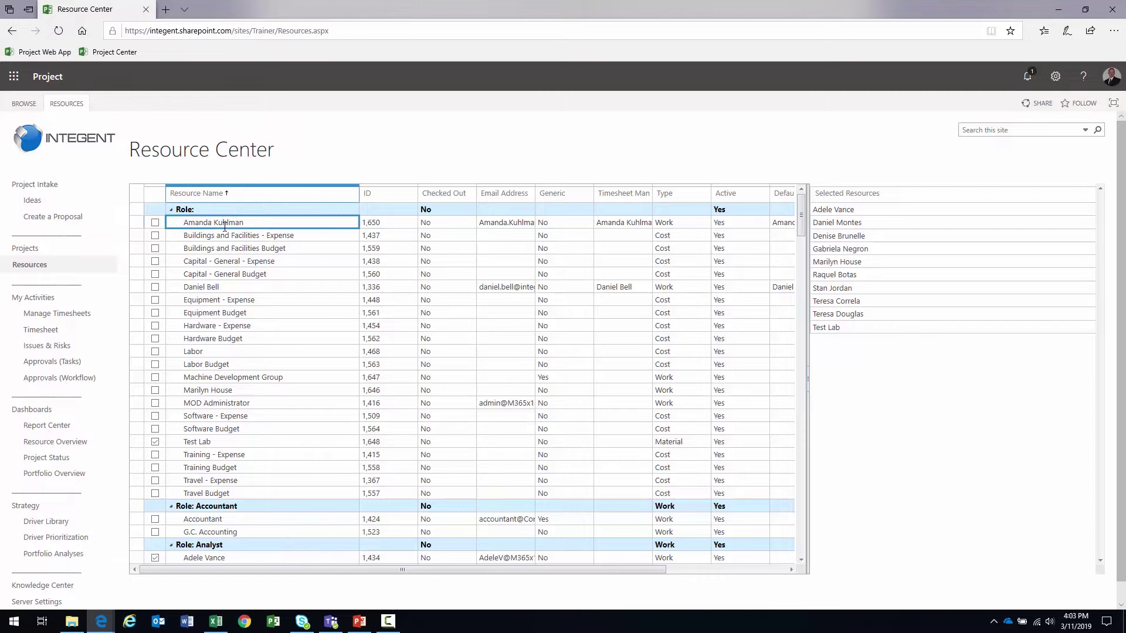
left_click(170, 210)
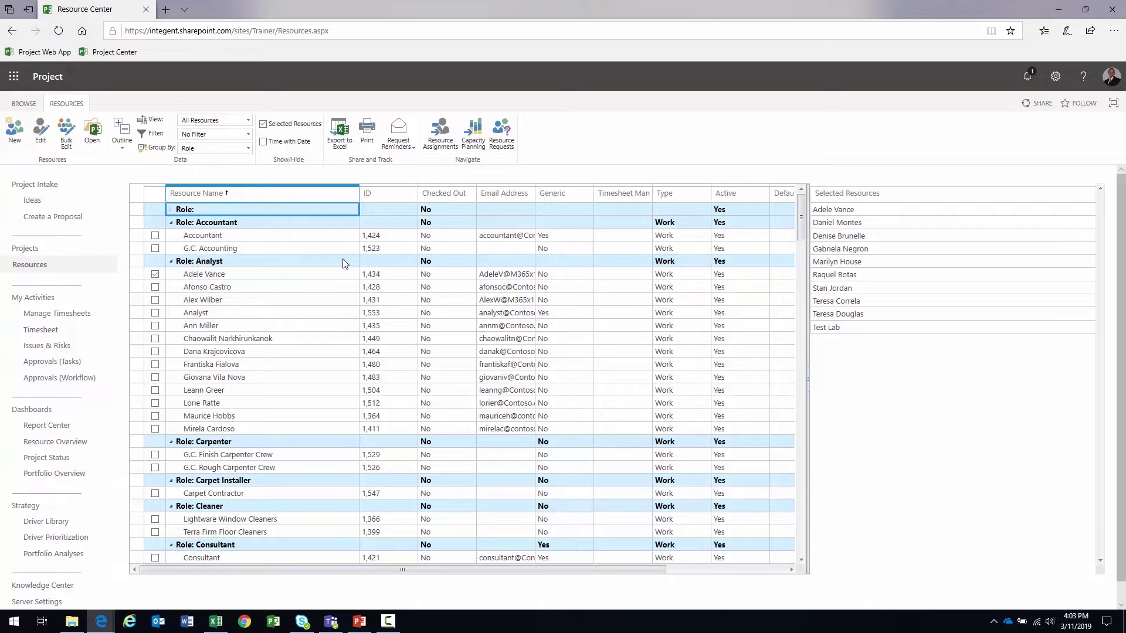
left_click(330, 621)
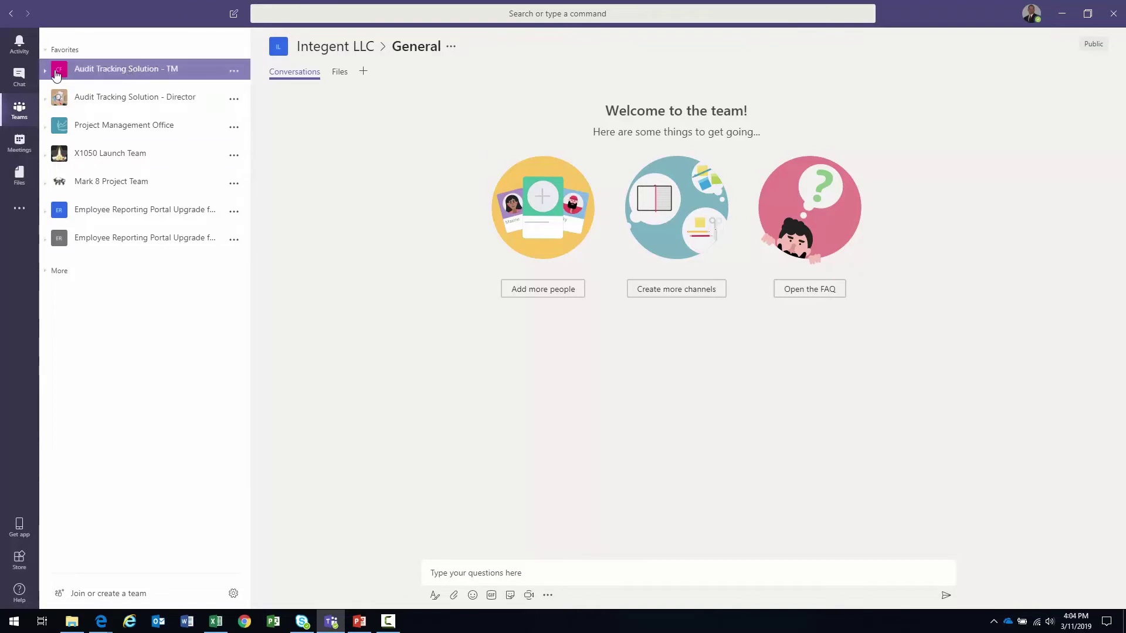
Step: Browse the Project Management Office team's General and Professional Development channels
left_click(46, 128)
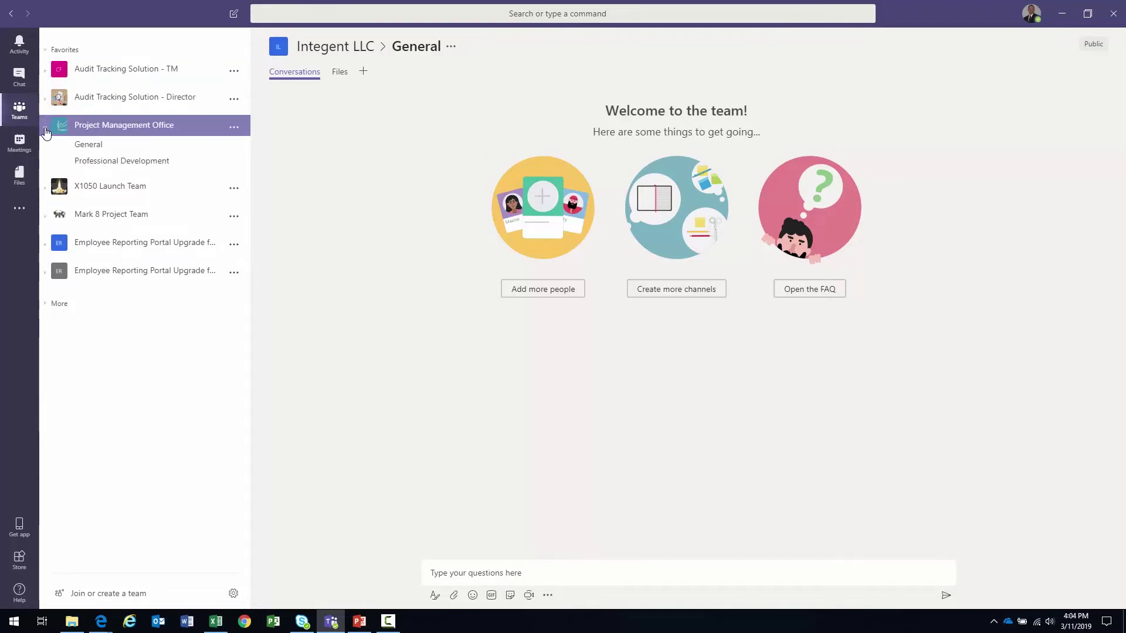
left_click(79, 149)
left_click(106, 163)
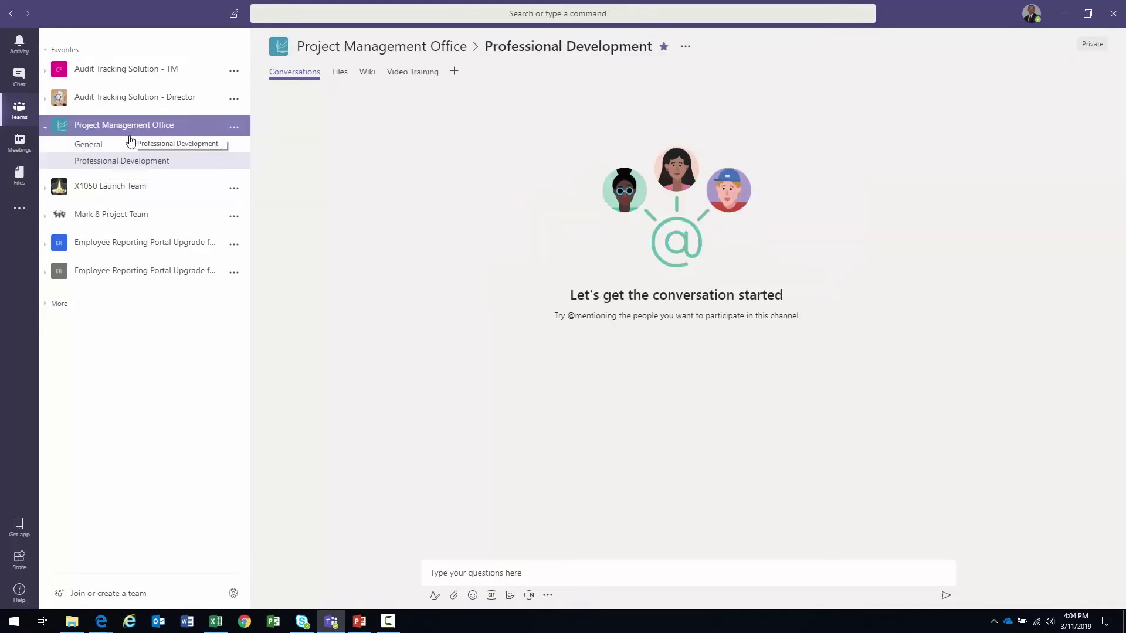
left_click(88, 145)
left_click(100, 161)
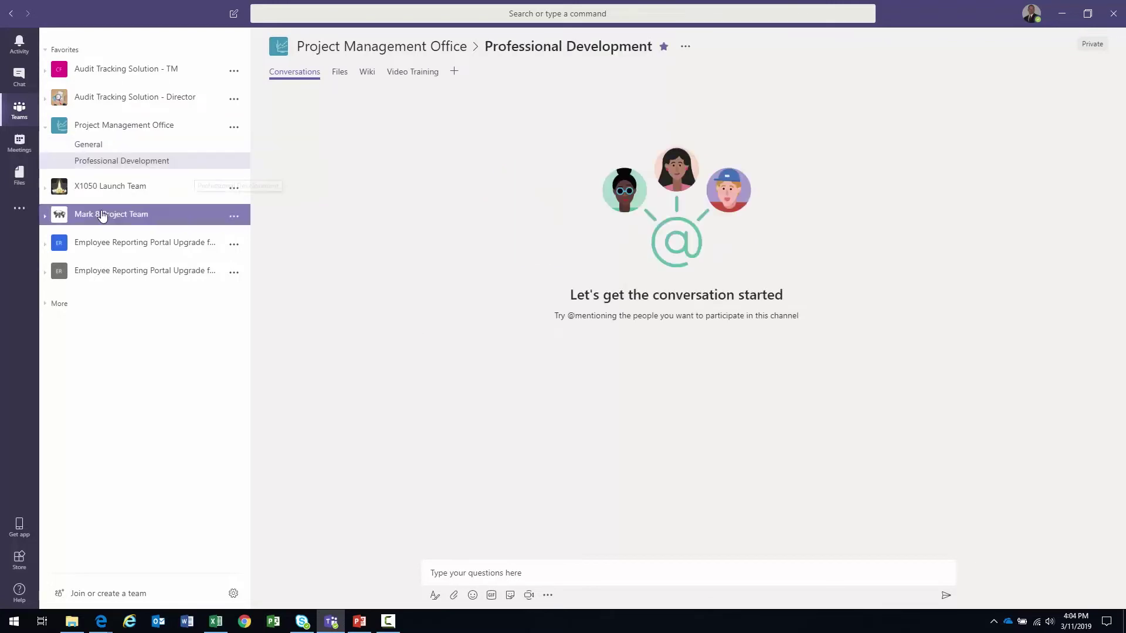
Step: Browse the Mark 8 Project Team channels, then open the Employee Reporting Portal Upgrade General channel
left_click(85, 218)
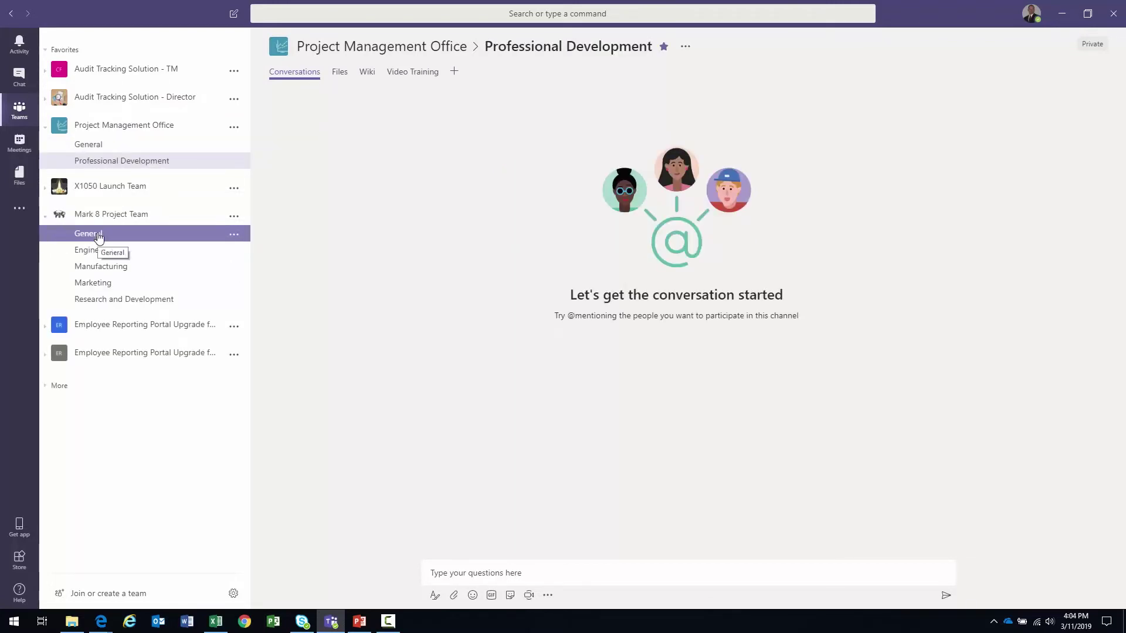
left_click(97, 238)
left_click(106, 251)
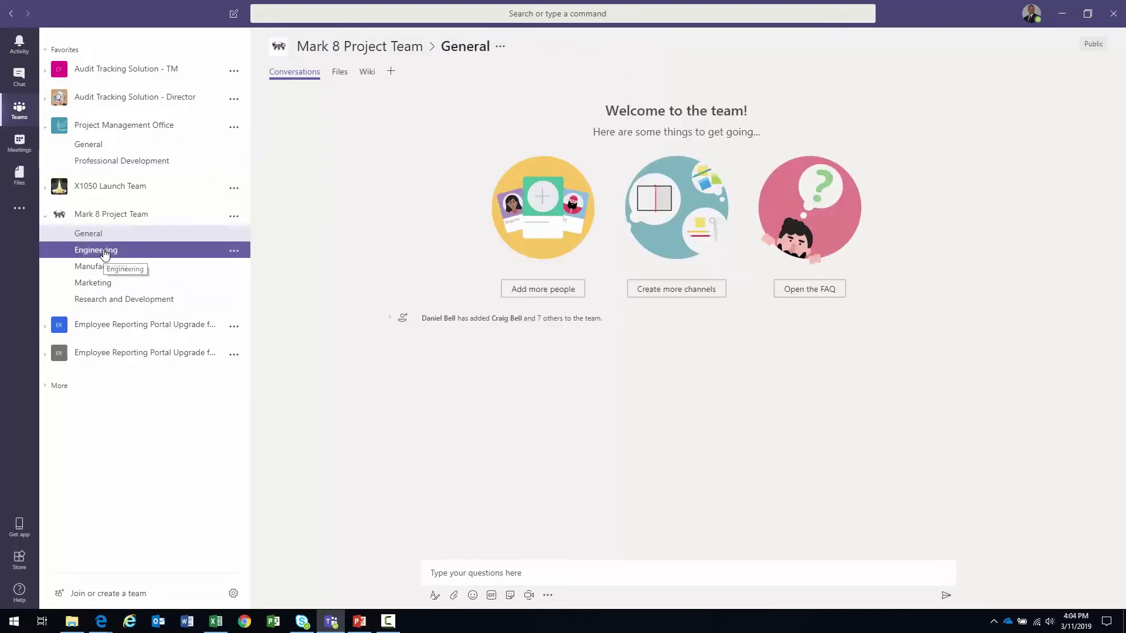
left_click(111, 269)
left_click(114, 286)
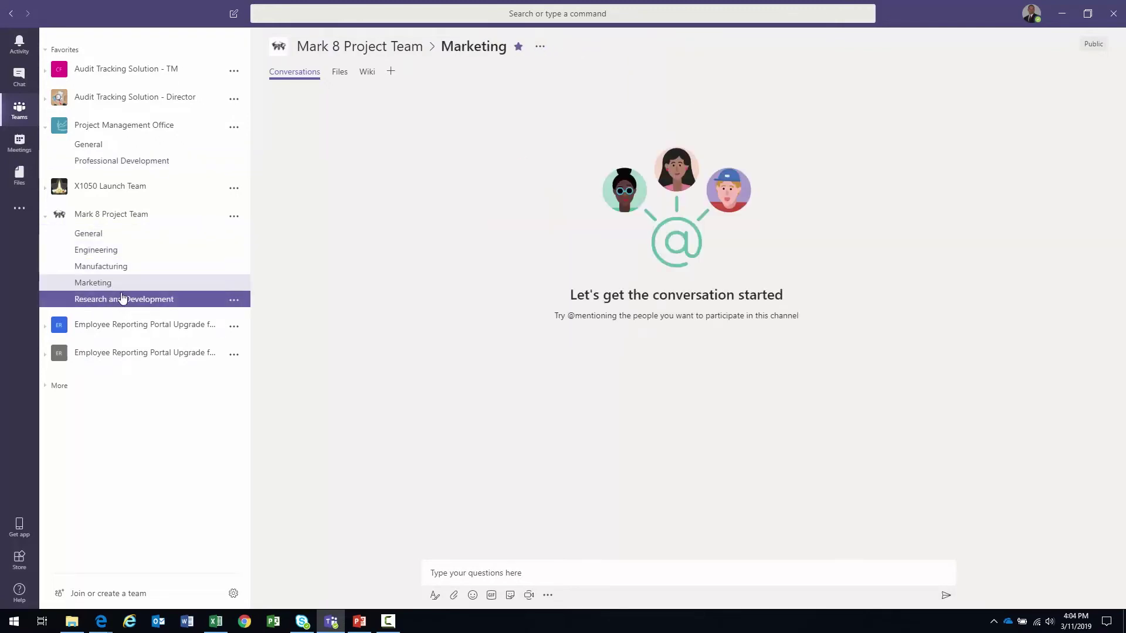
left_click(121, 299)
left_click(103, 234)
left_click(119, 304)
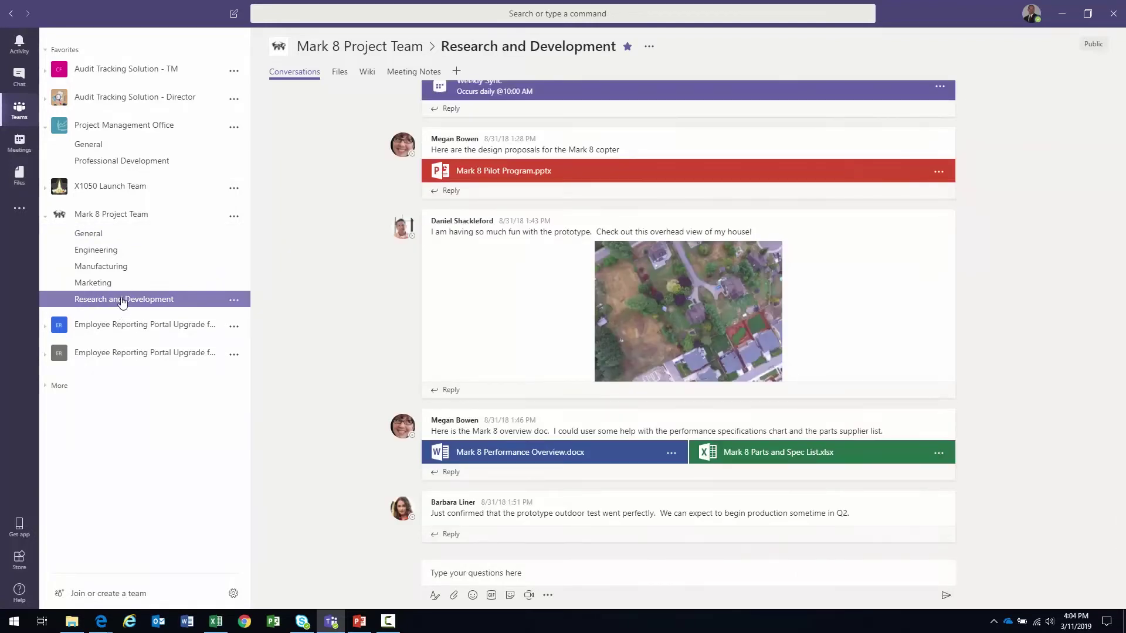
left_click(43, 218)
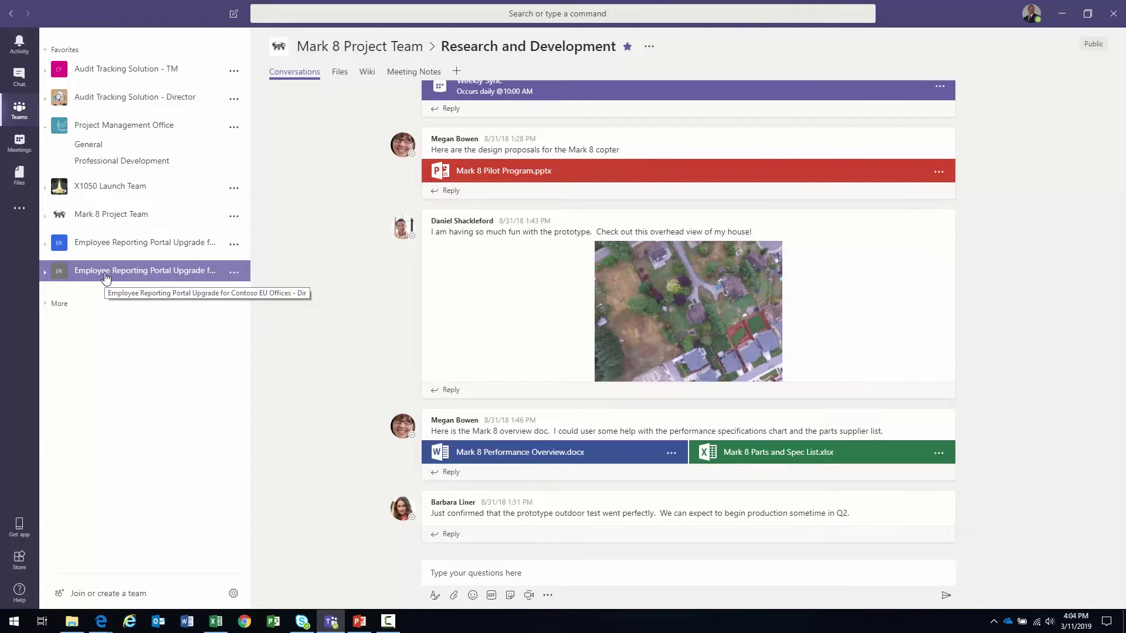
left_click(115, 246)
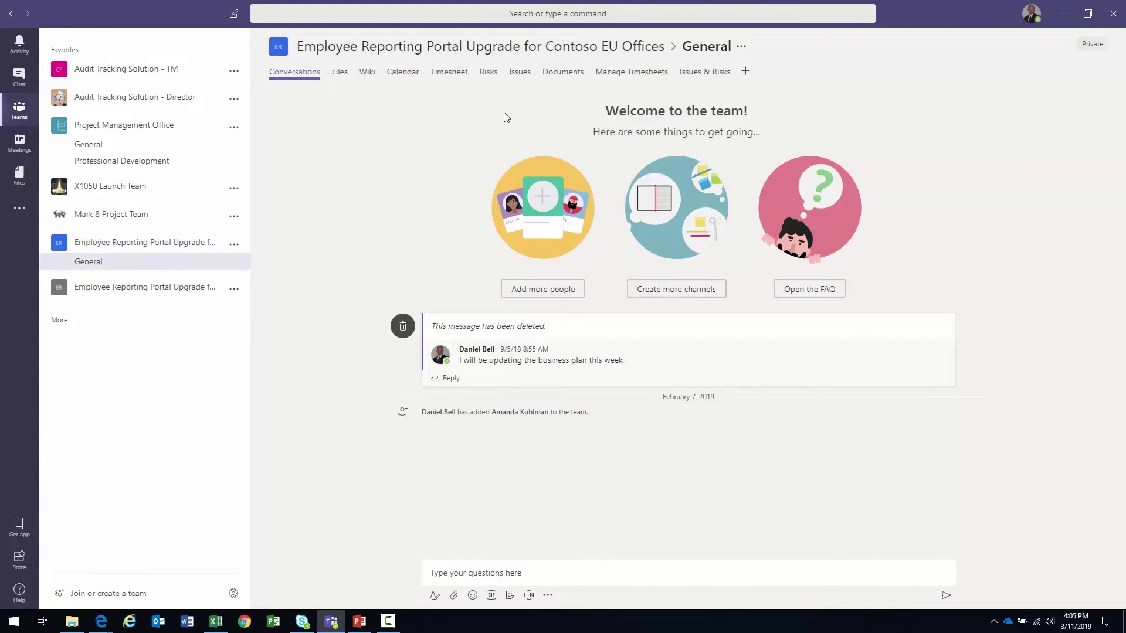
left_click(85, 288)
Step: Open the Timesheet tab, select task rows, and widen the time grid to show more days
left_click(450, 72)
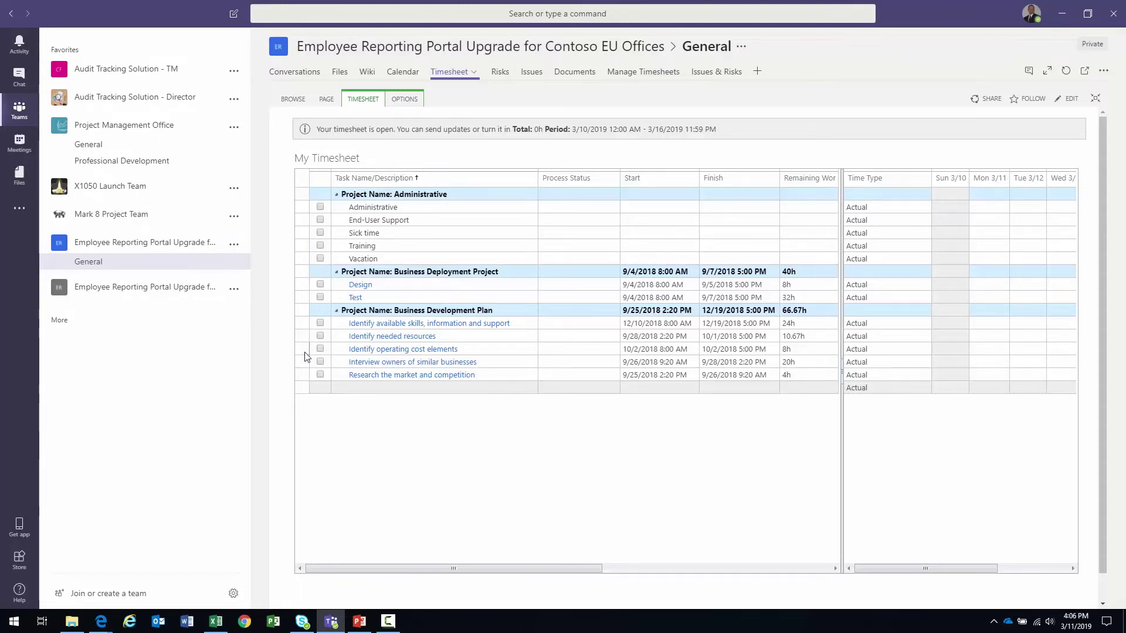
left_click(301, 376)
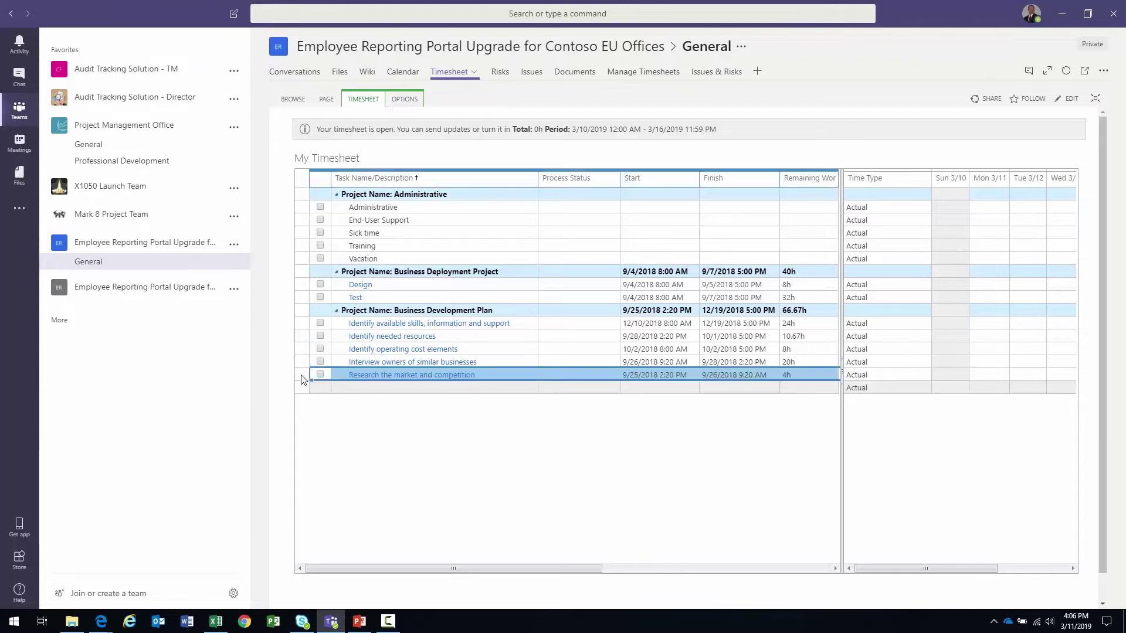
left_click_drag(302, 379, 302, 351)
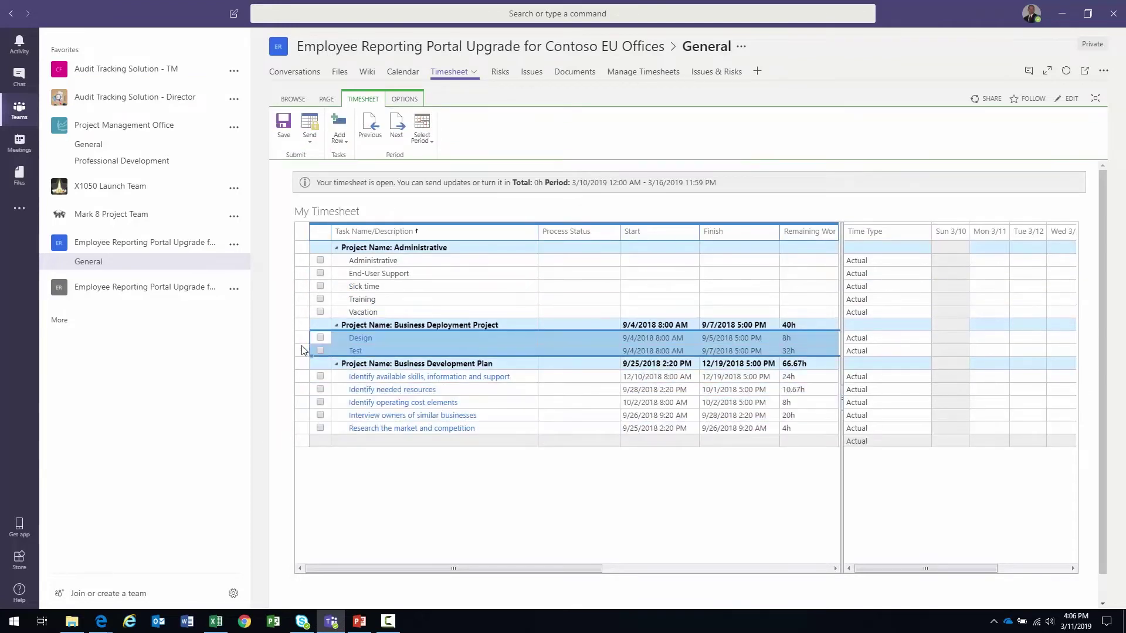
left_click_drag(301, 260, 303, 318)
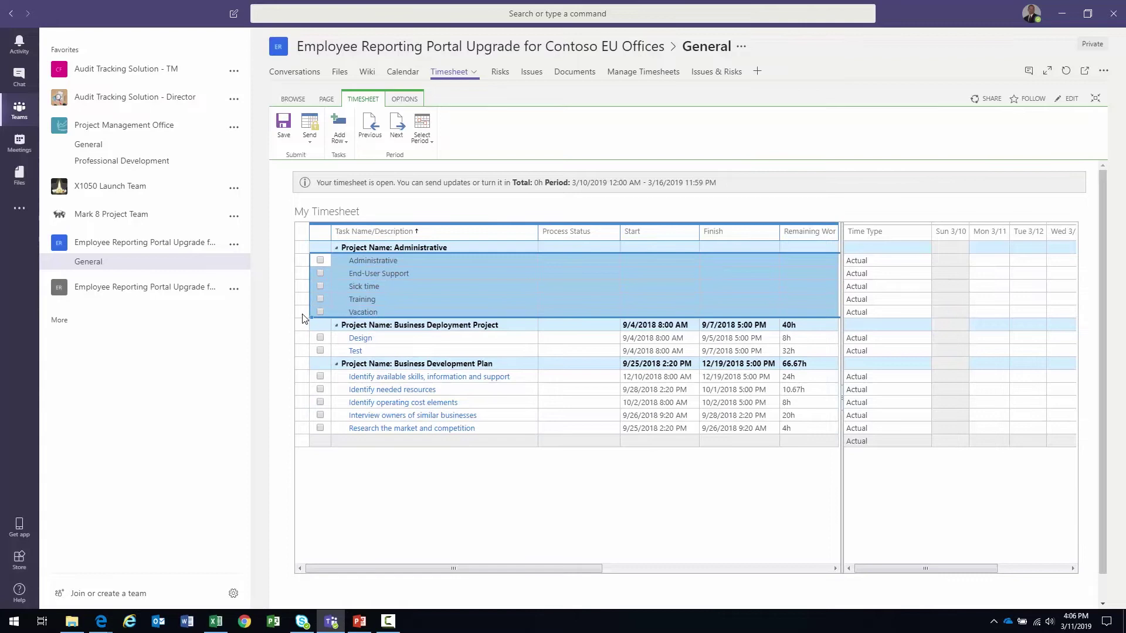
left_click(303, 314)
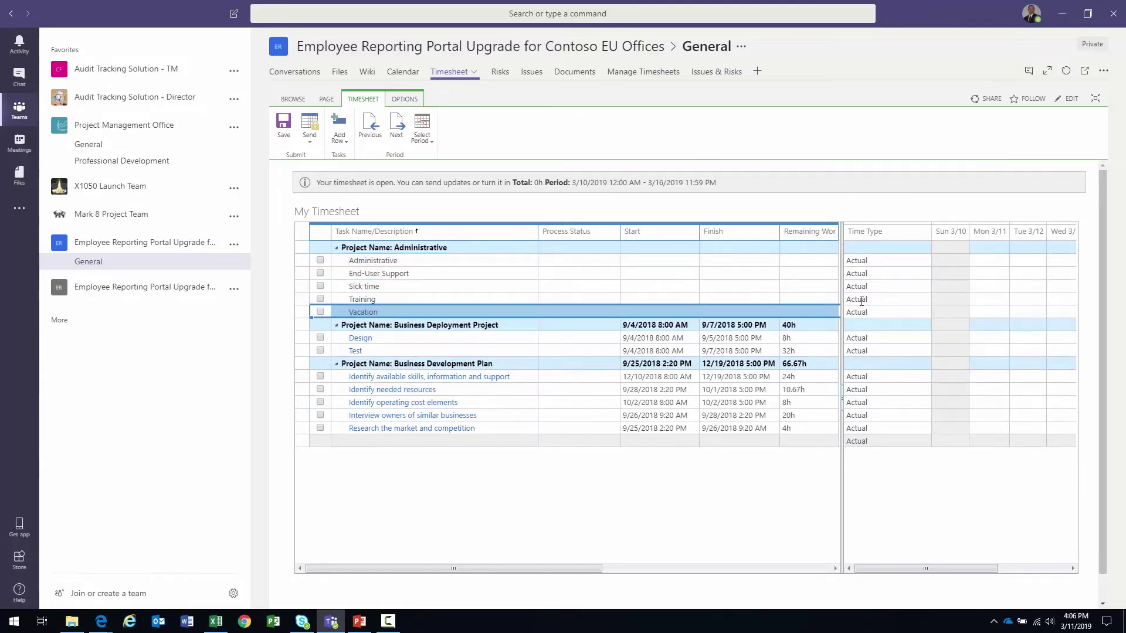
left_click_drag(841, 302, 742, 311)
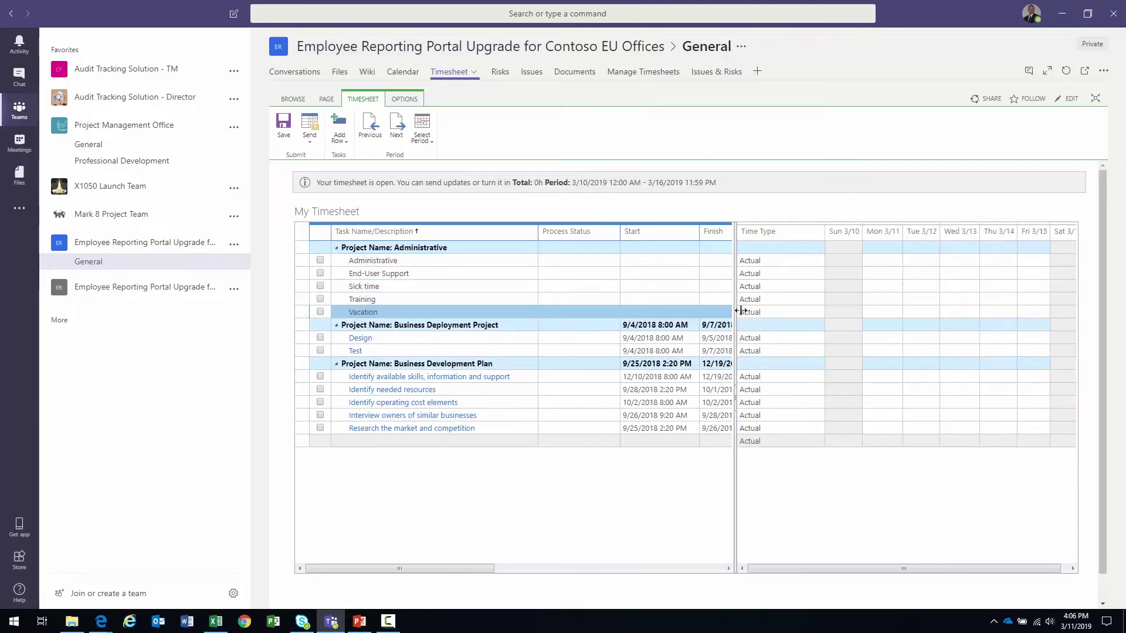
Step: Enter 8 hours in each Monday–Friday cell of the Design row, totalling 40h
left_click(891, 340)
type("8")
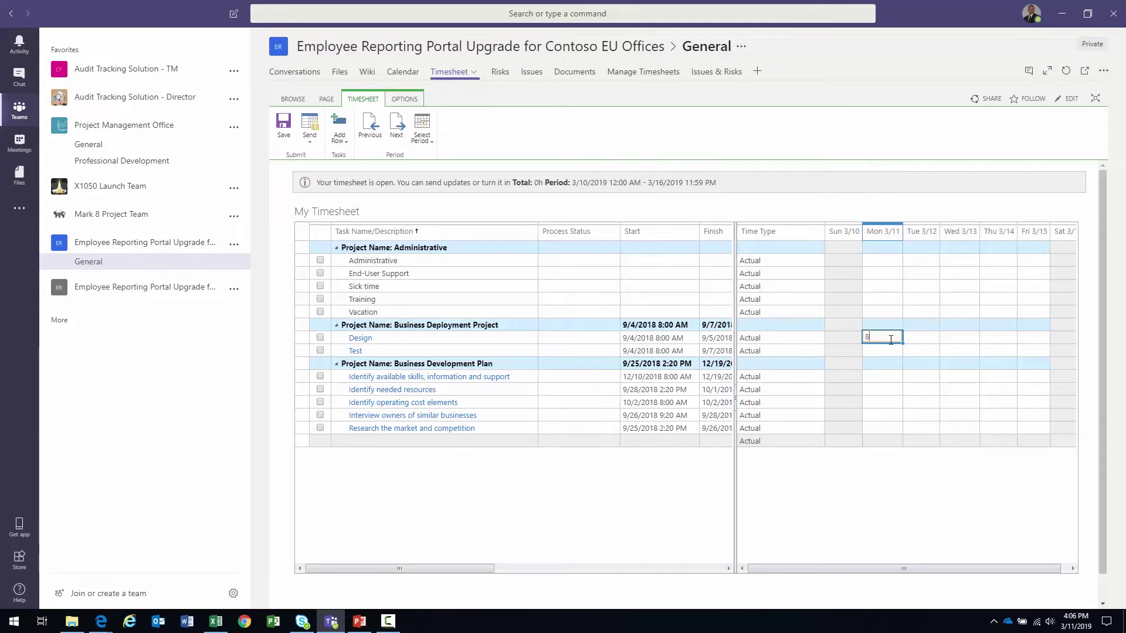
key("Tab")
type("8")
key("Tab")
type("8")
key("Tab")
type("8")
key("Tab")
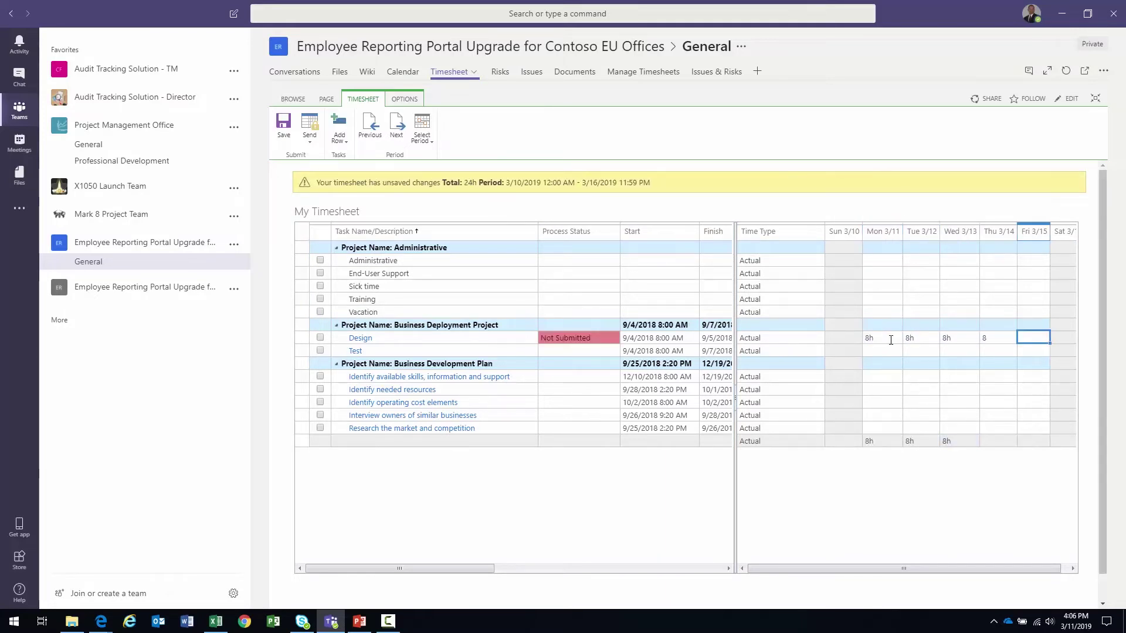
type("8h")
left_click(891, 341)
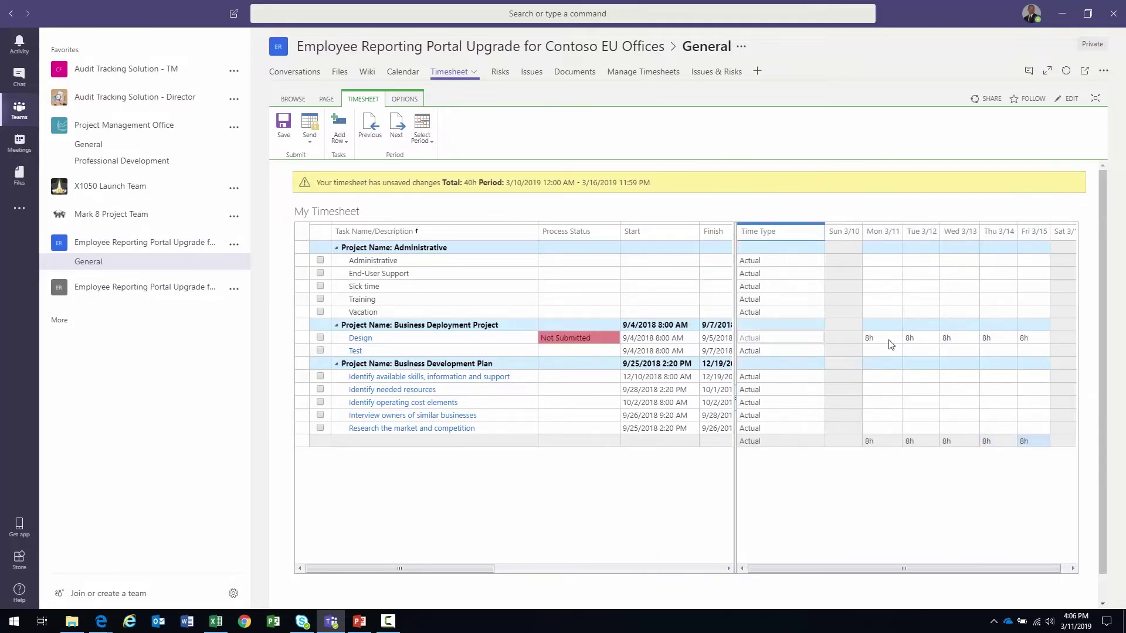
Step: Look through the Send, Period and Options ribbon controls without changing anything
left_click(314, 143)
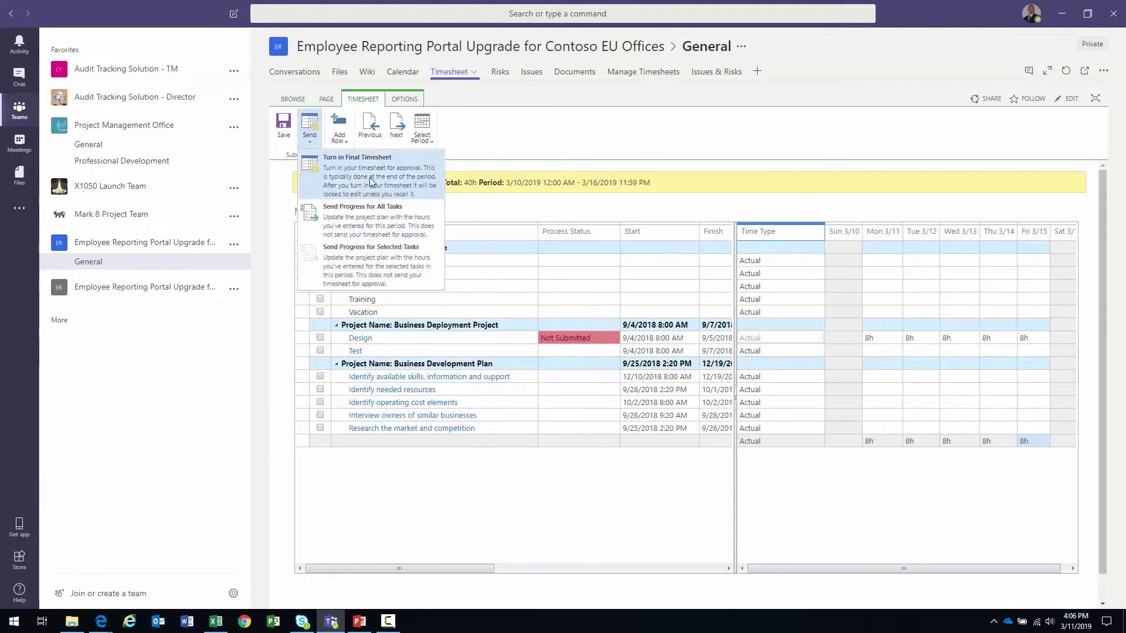
left_click(519, 149)
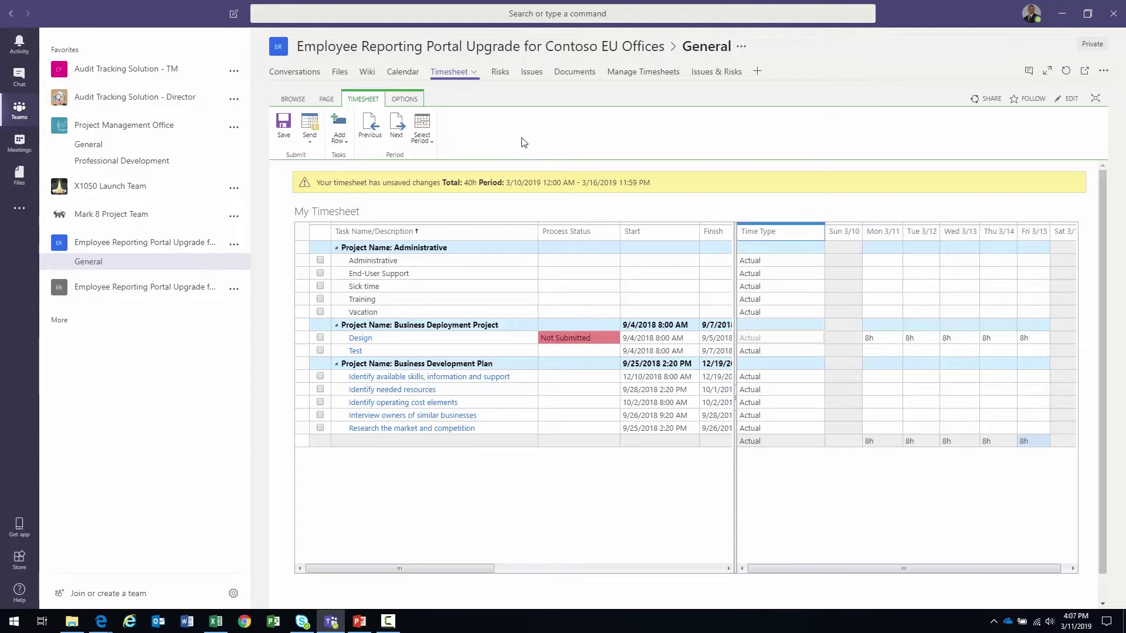
left_click(371, 132)
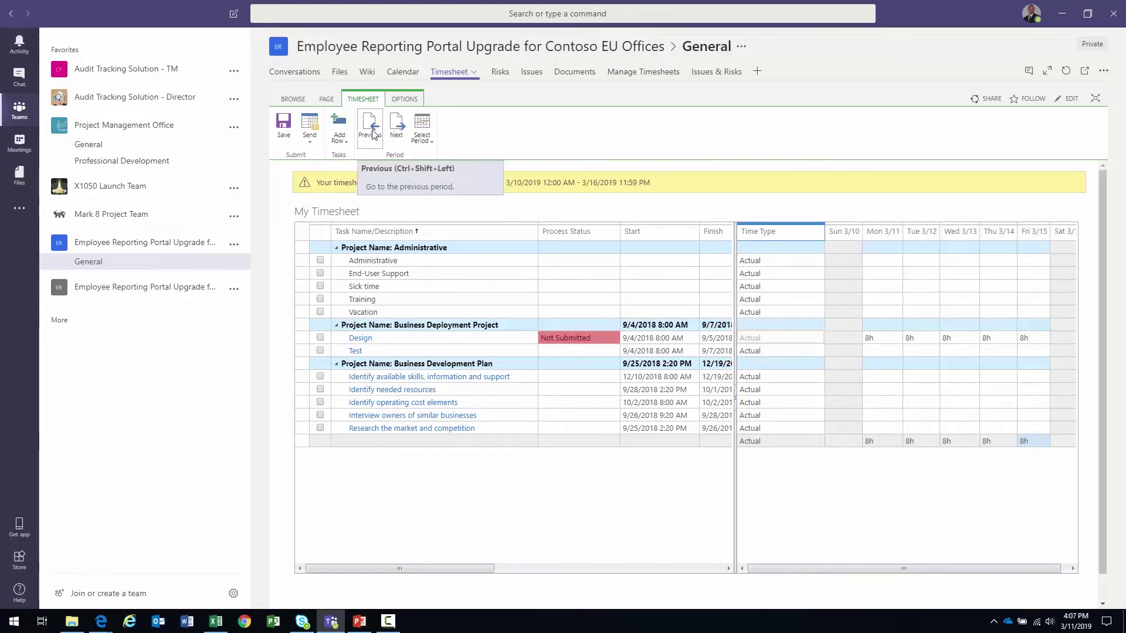
left_click(422, 139)
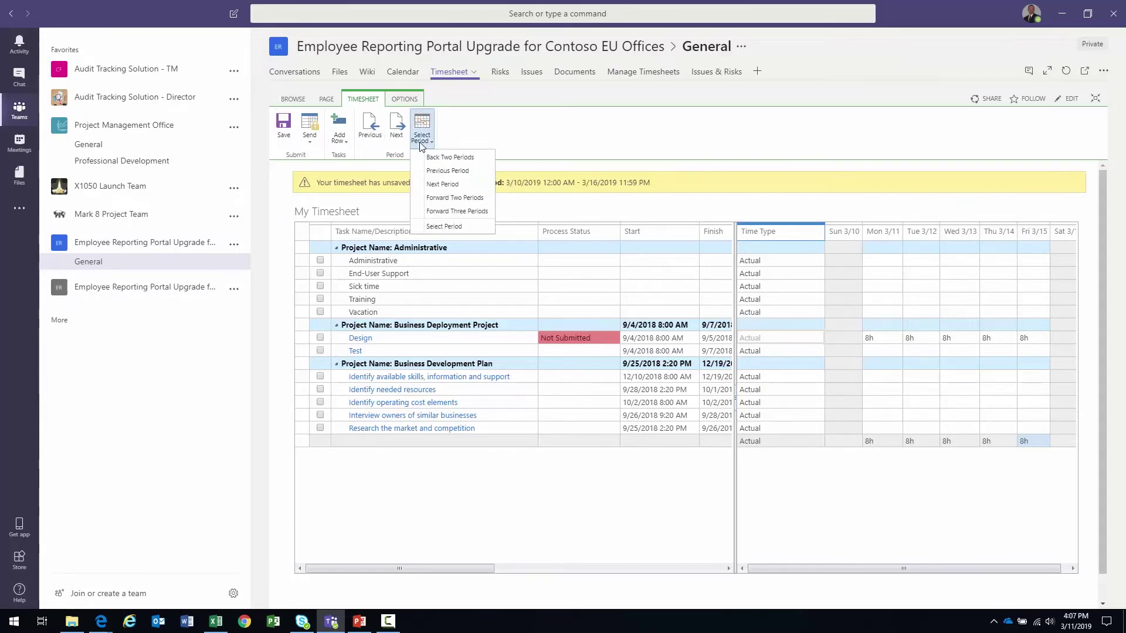
left_click(440, 114)
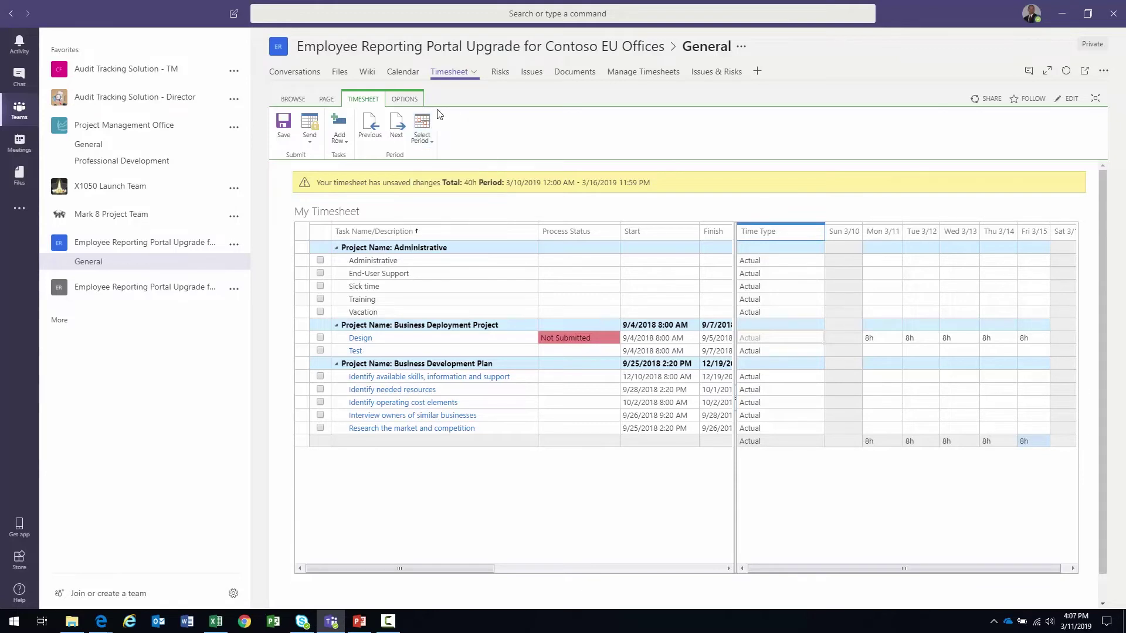
left_click(405, 99)
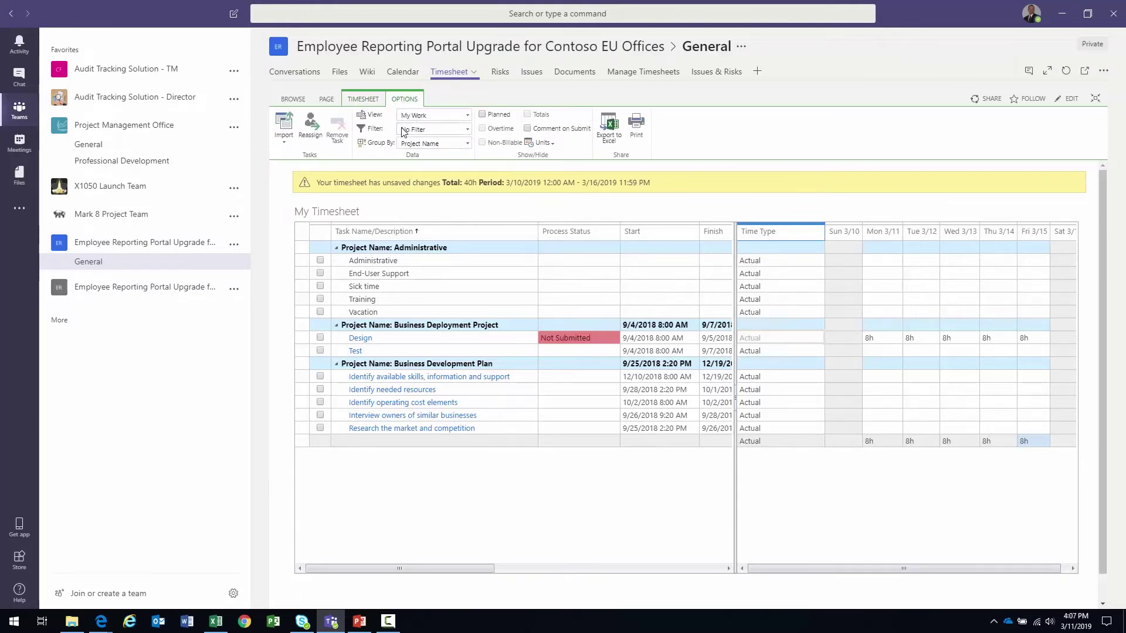
Step: Search the Risks list for 'software', then clear the search to restore all risks
left_click(490, 73)
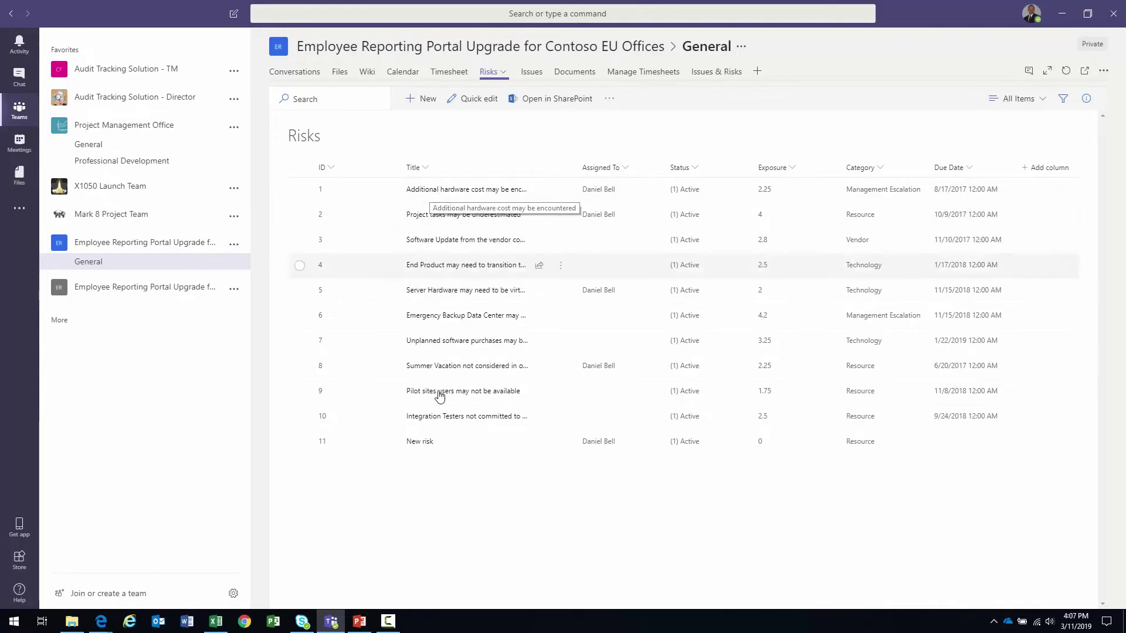
left_click(321, 100)
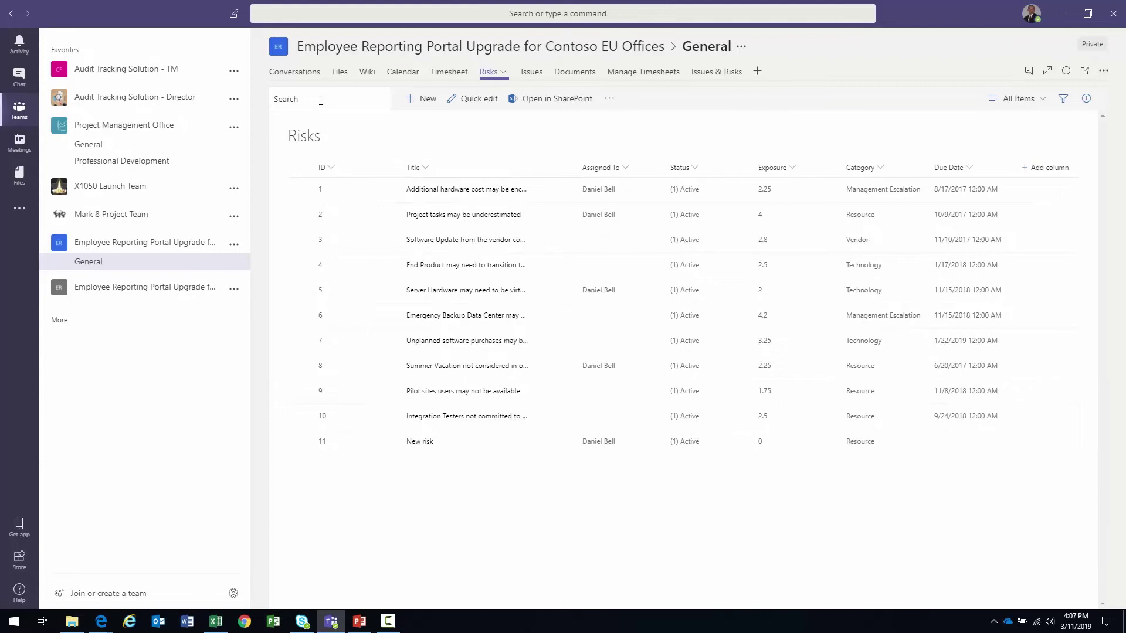
type("software")
key("Return")
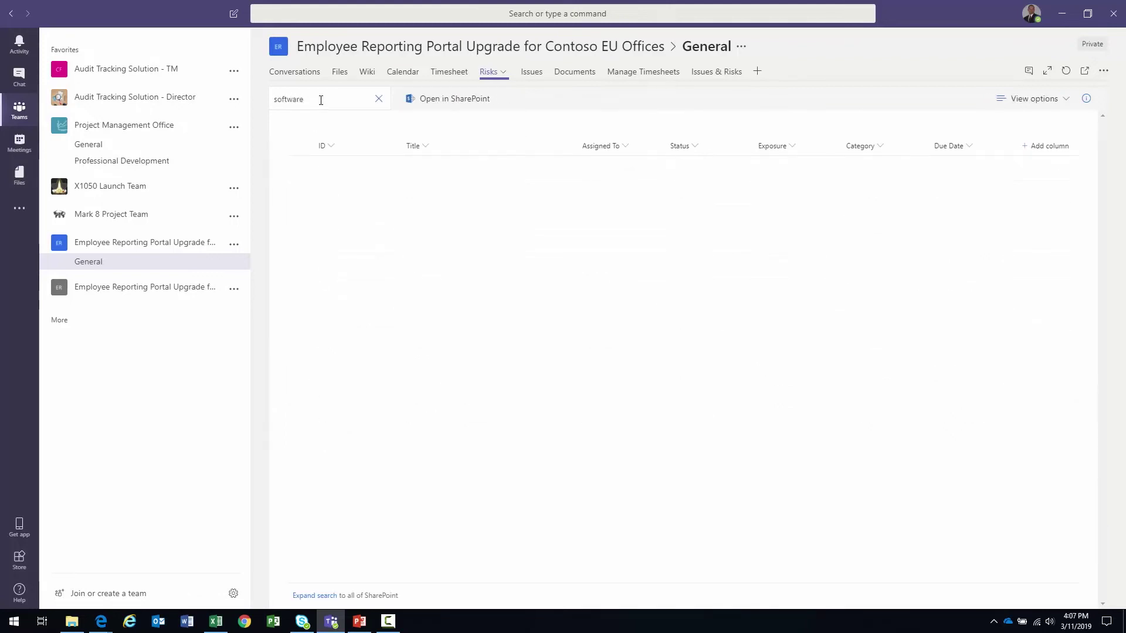
left_click(388, 98)
left_click(380, 99)
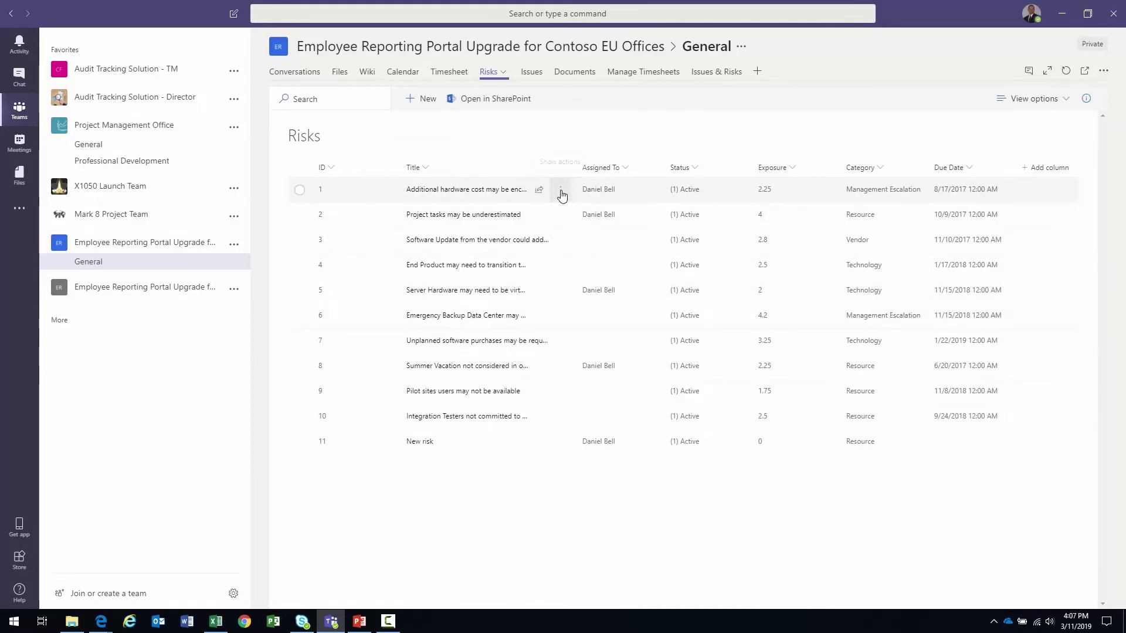
Step: Review risk 1's action and Alert me options, then clear the risk selection
left_click(561, 194)
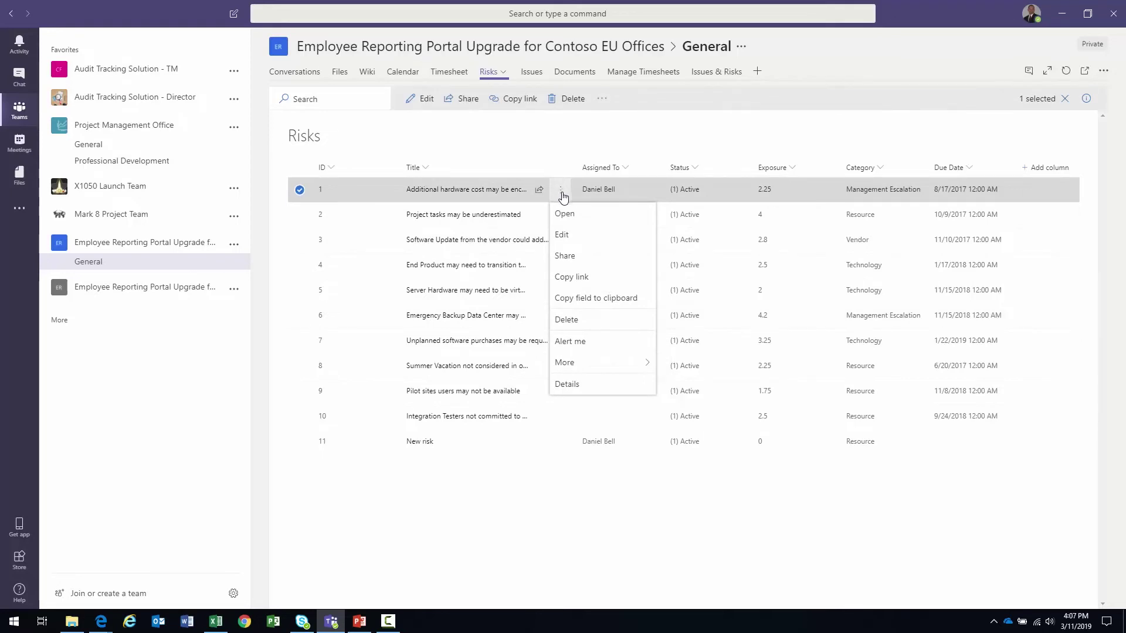
mouse_move(583, 366)
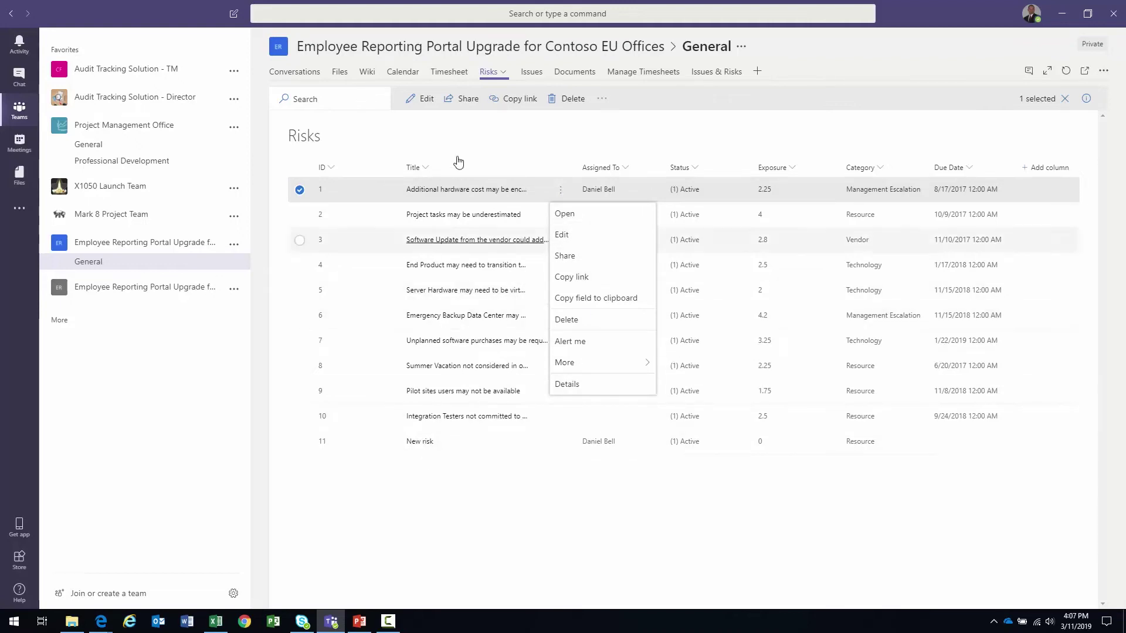
left_click(493, 130)
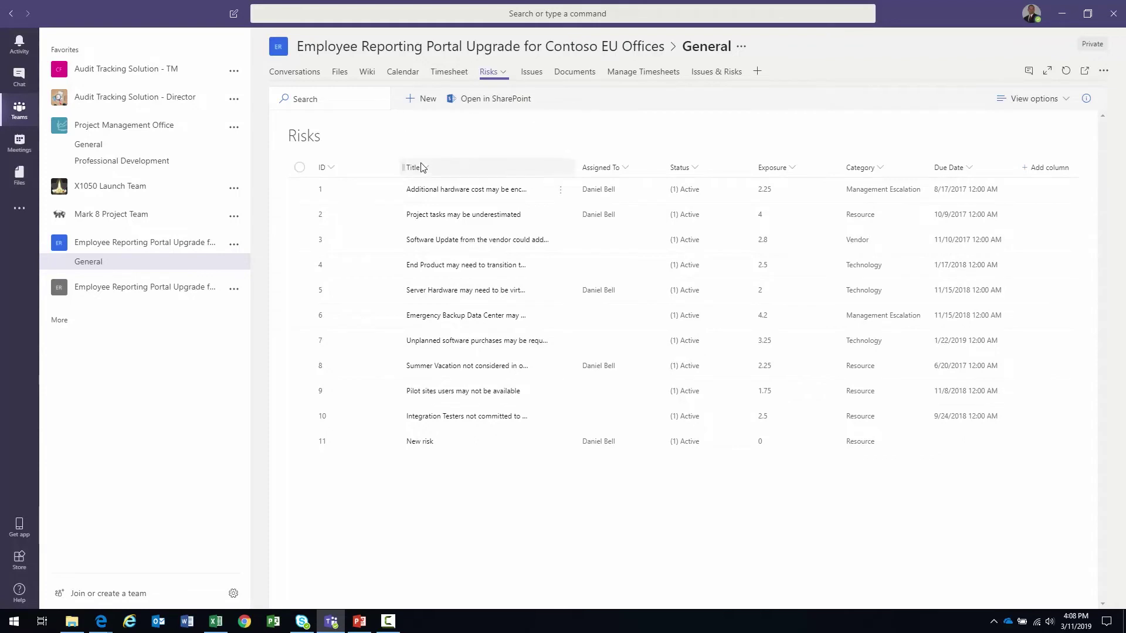
left_click(298, 191)
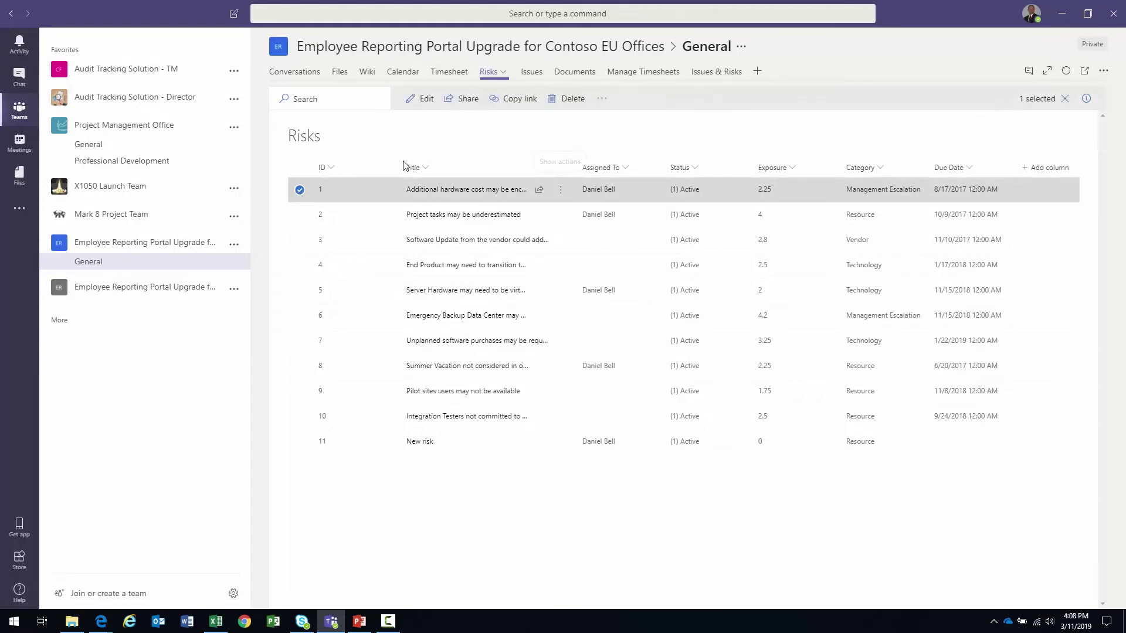
left_click(604, 99)
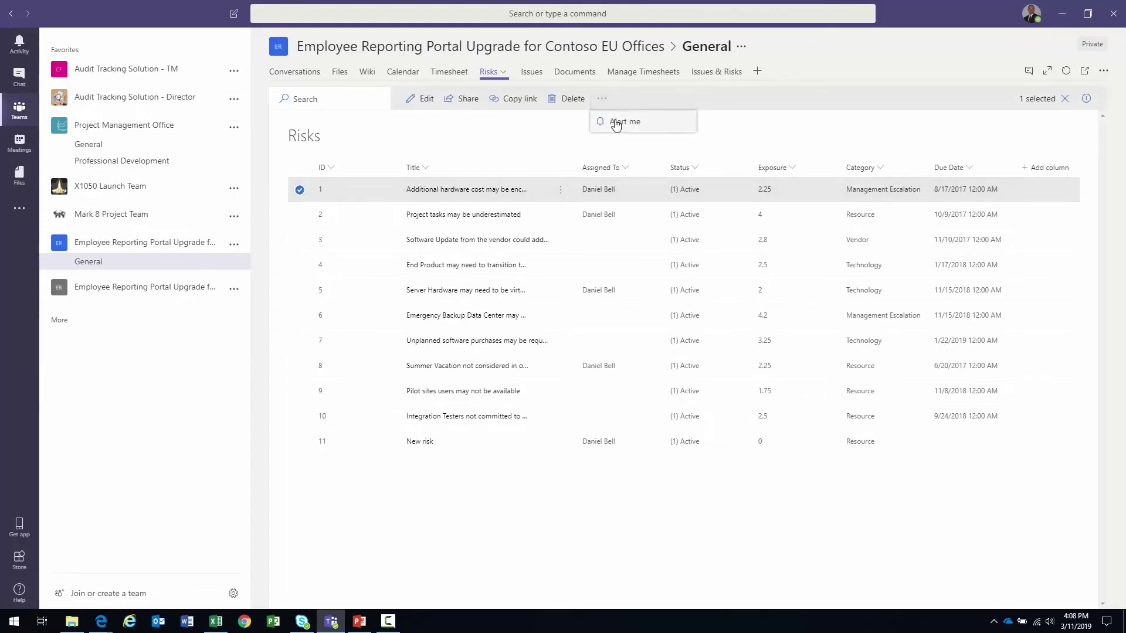
left_click(480, 141)
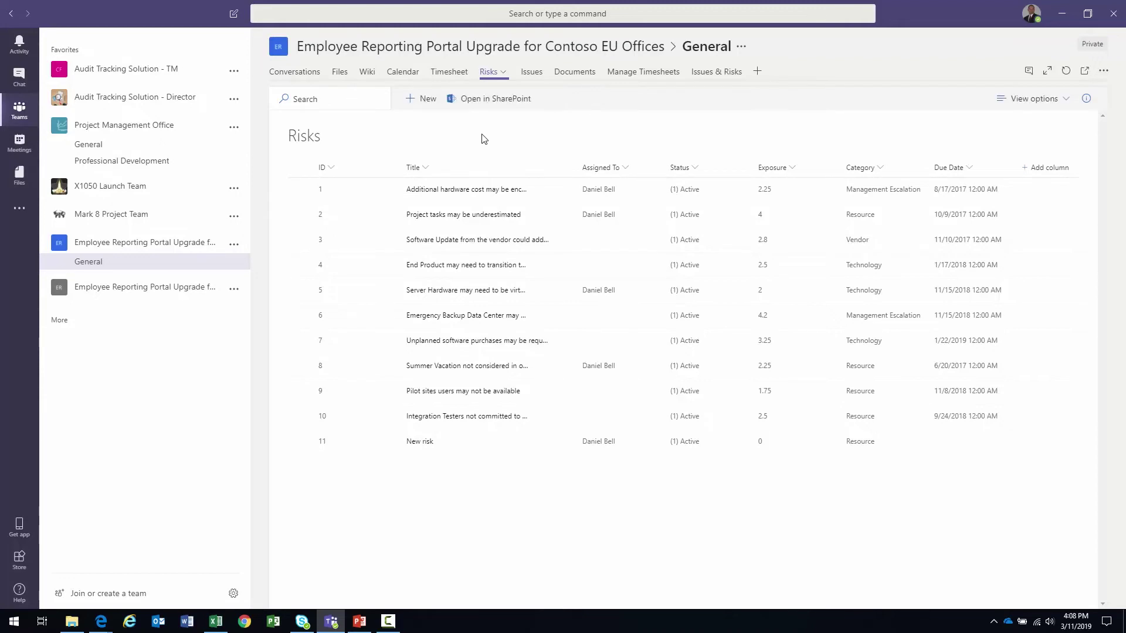
left_click(534, 73)
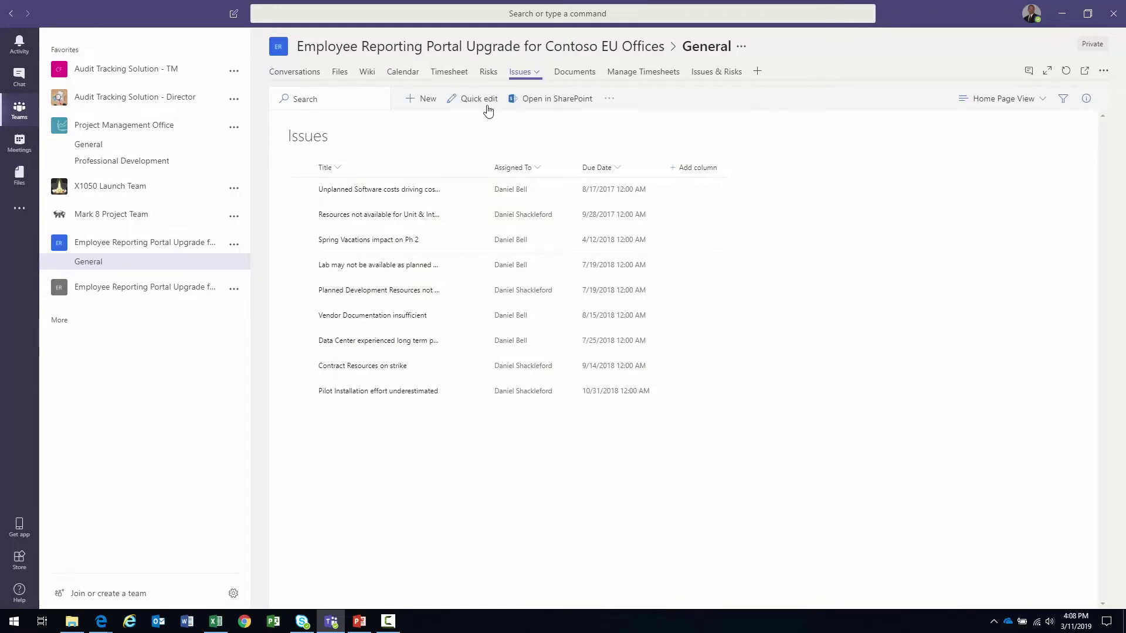
Step: Select the first issue and look through its more-actions and item action menus
left_click(299, 189)
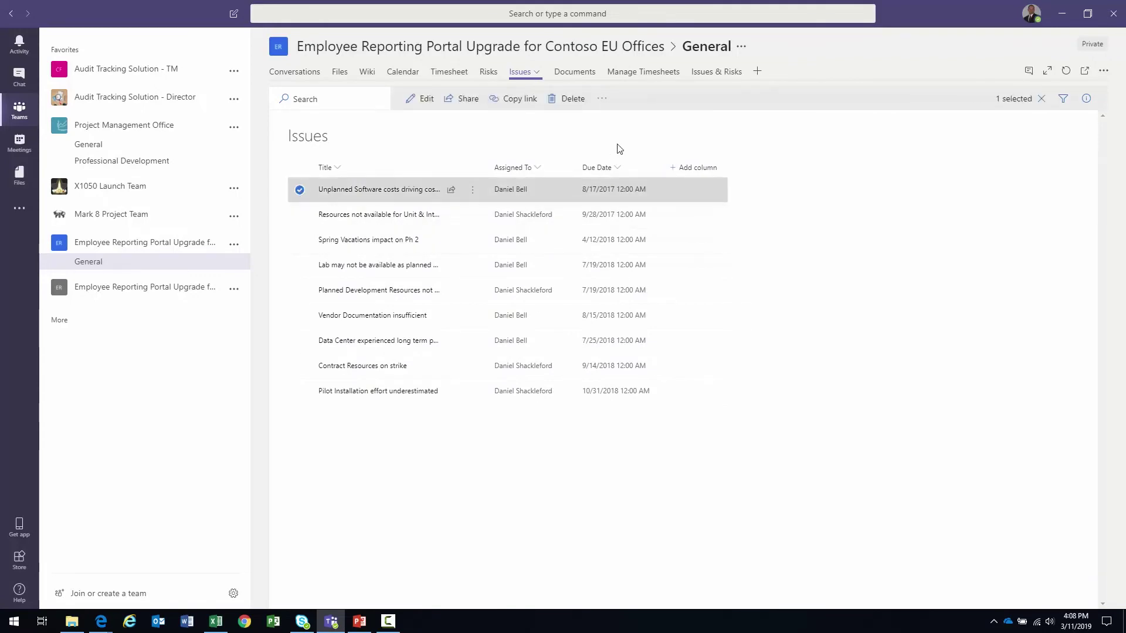
left_click(602, 98)
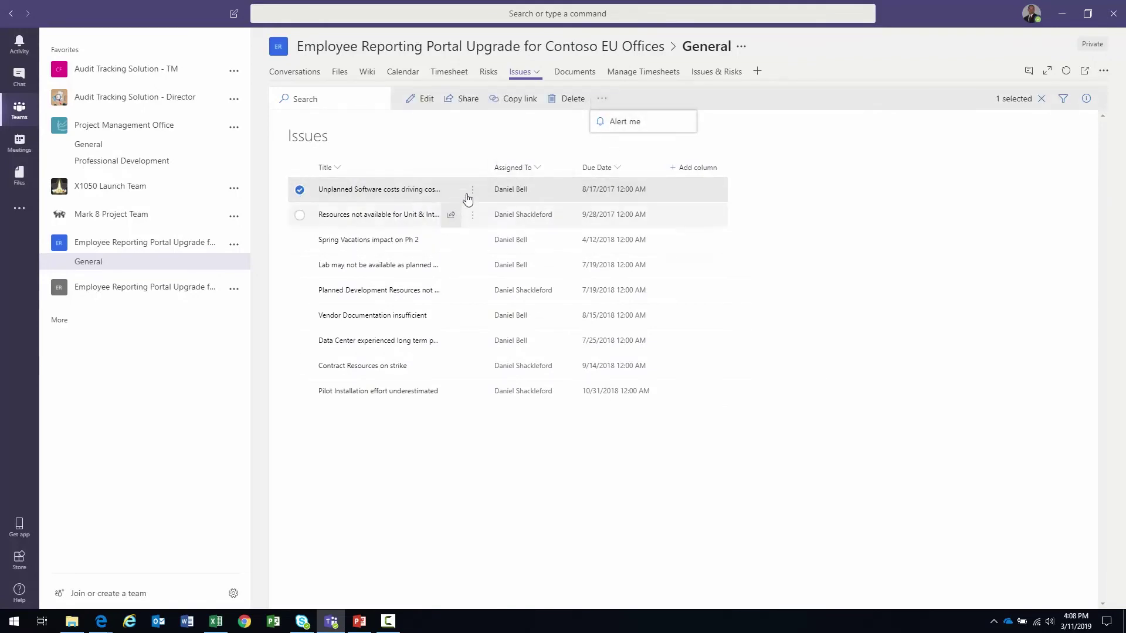
left_click(472, 190)
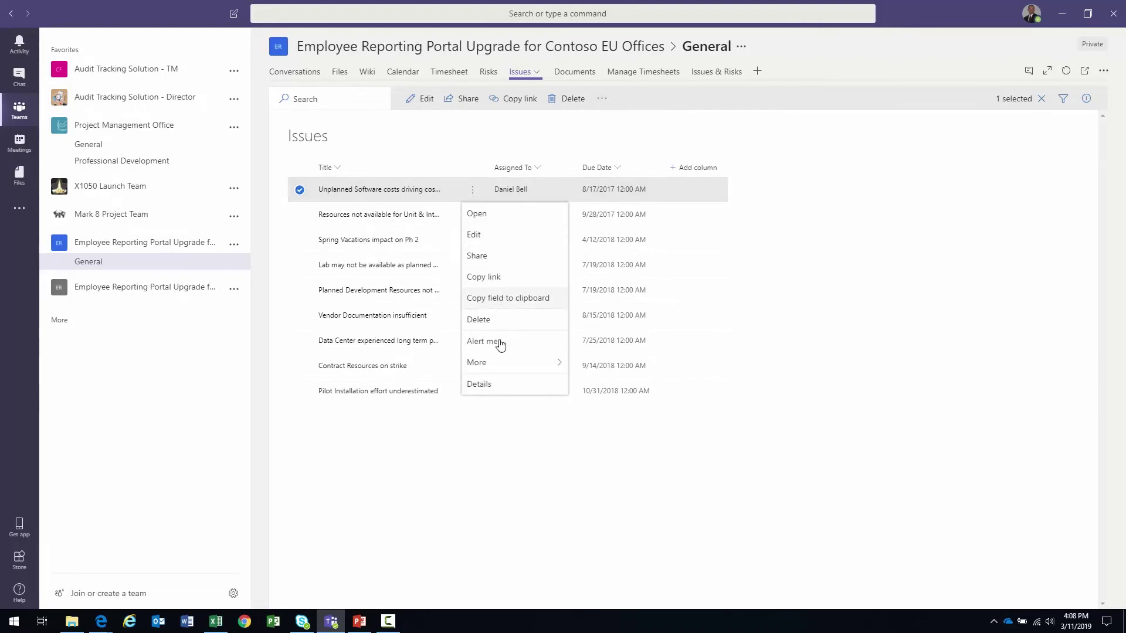
left_click(761, 112)
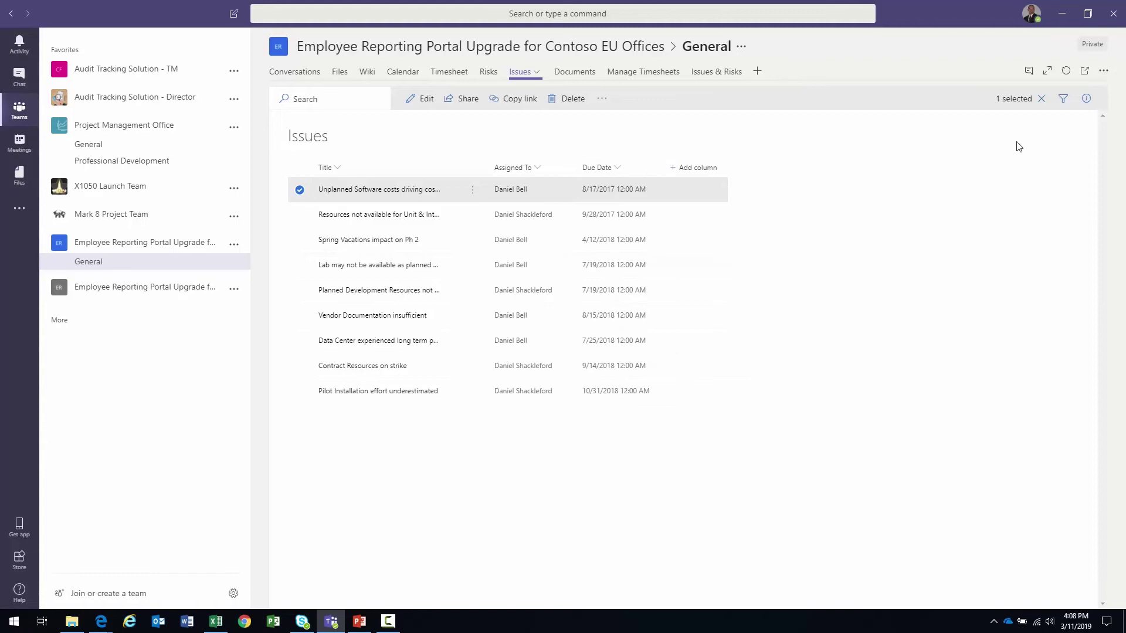
Step: Clear the issue selection, check the Home Page View list, and open the Documents library
left_click(1041, 99)
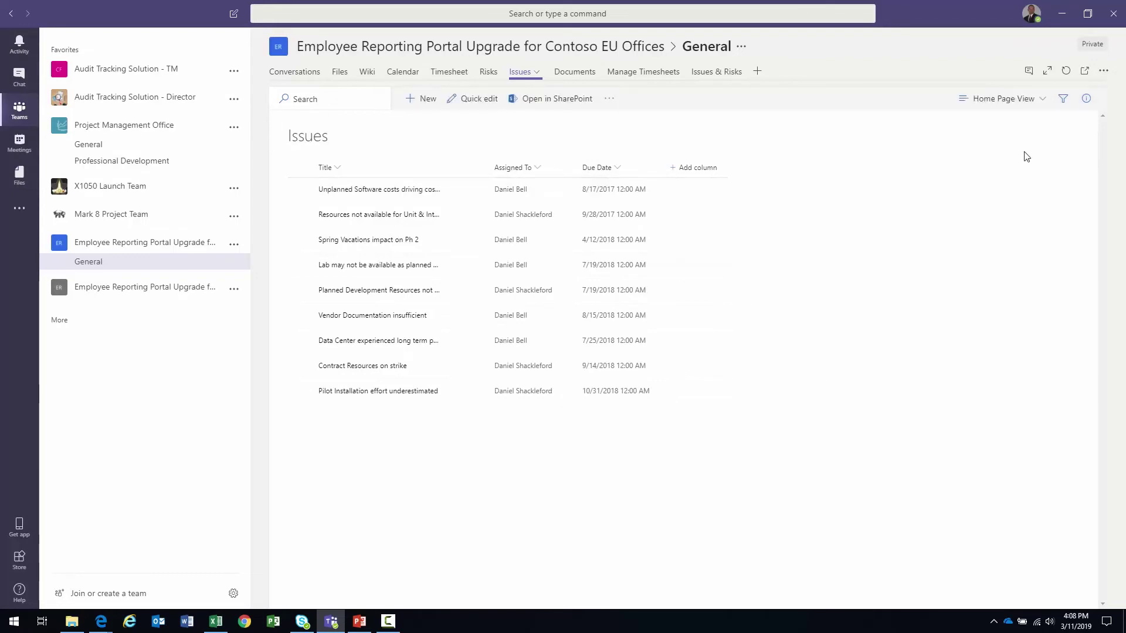
left_click(1031, 100)
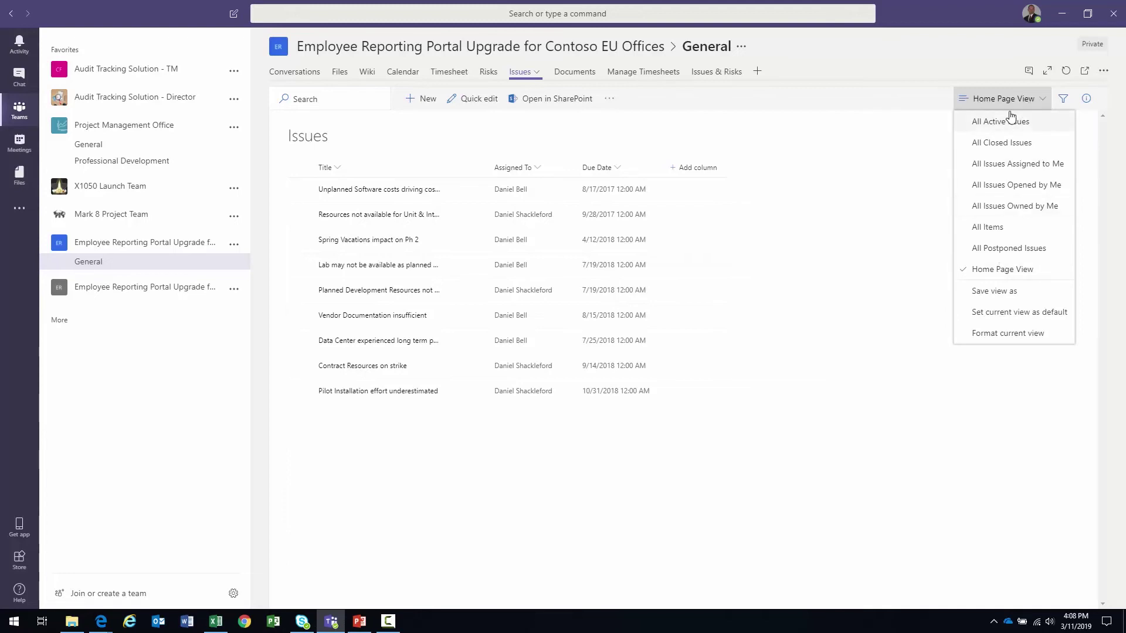
left_click(1025, 100)
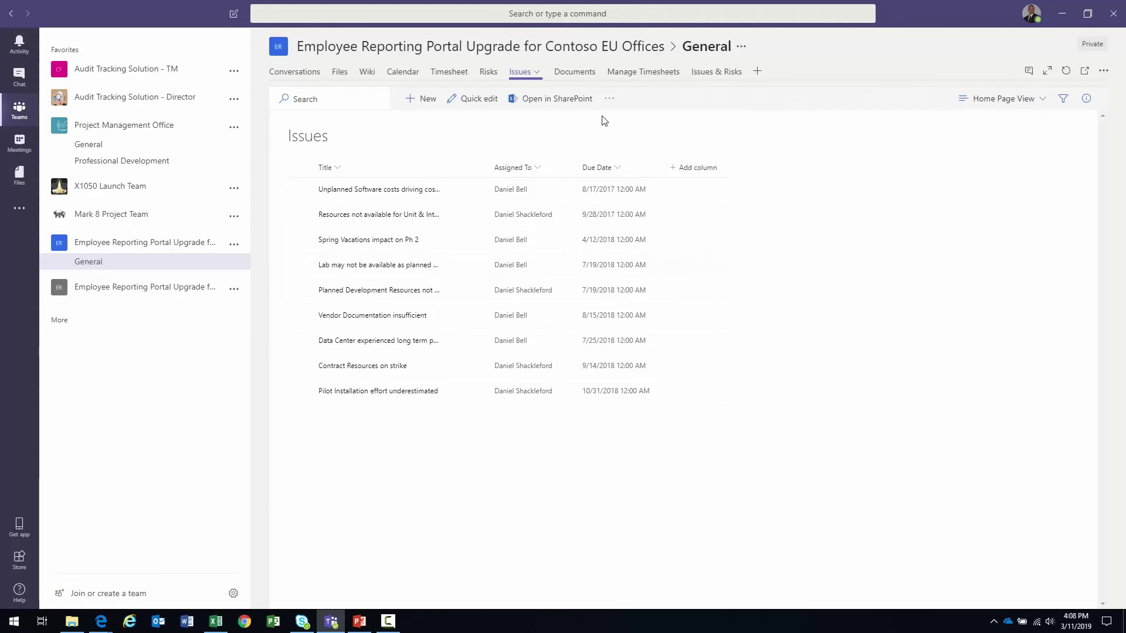
left_click(571, 73)
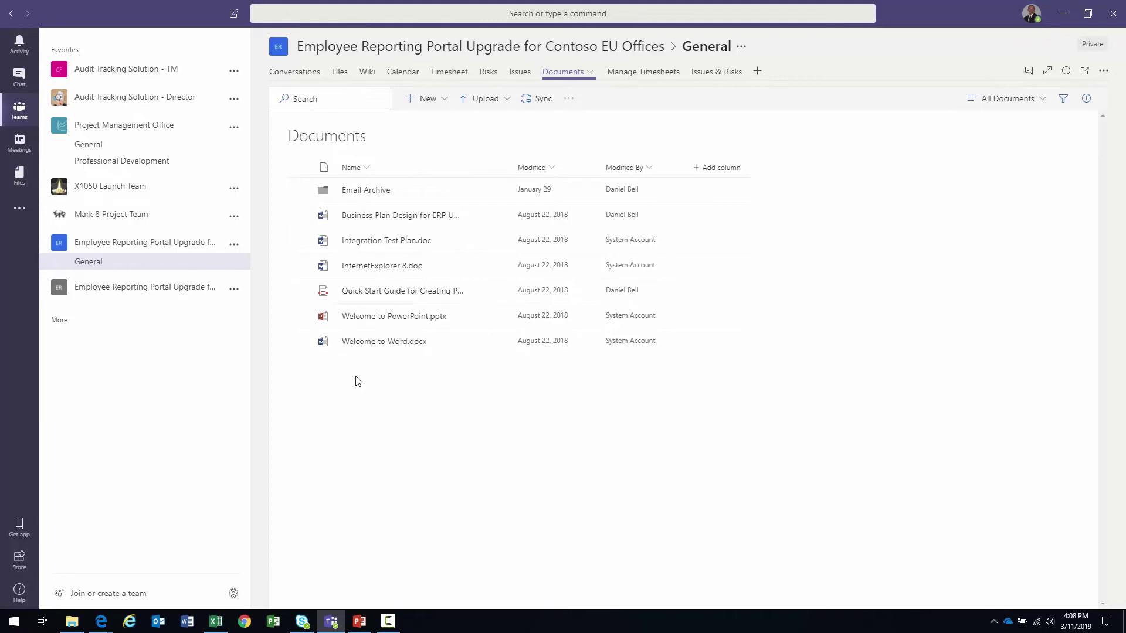
left_click(342, 100)
type("quick")
key("Return")
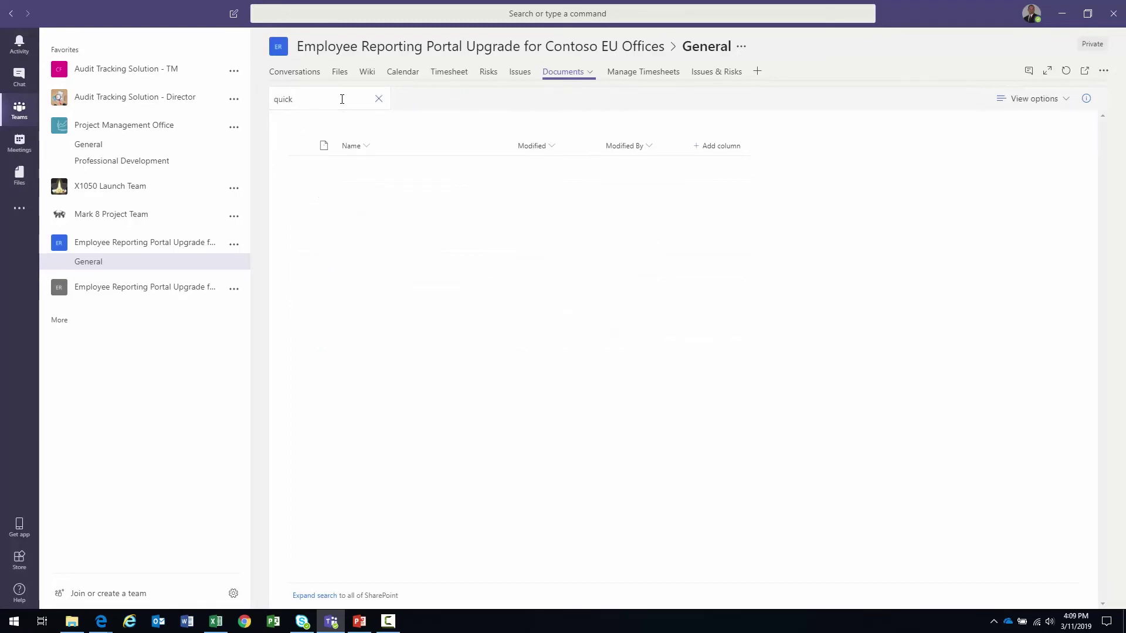
left_click(384, 101)
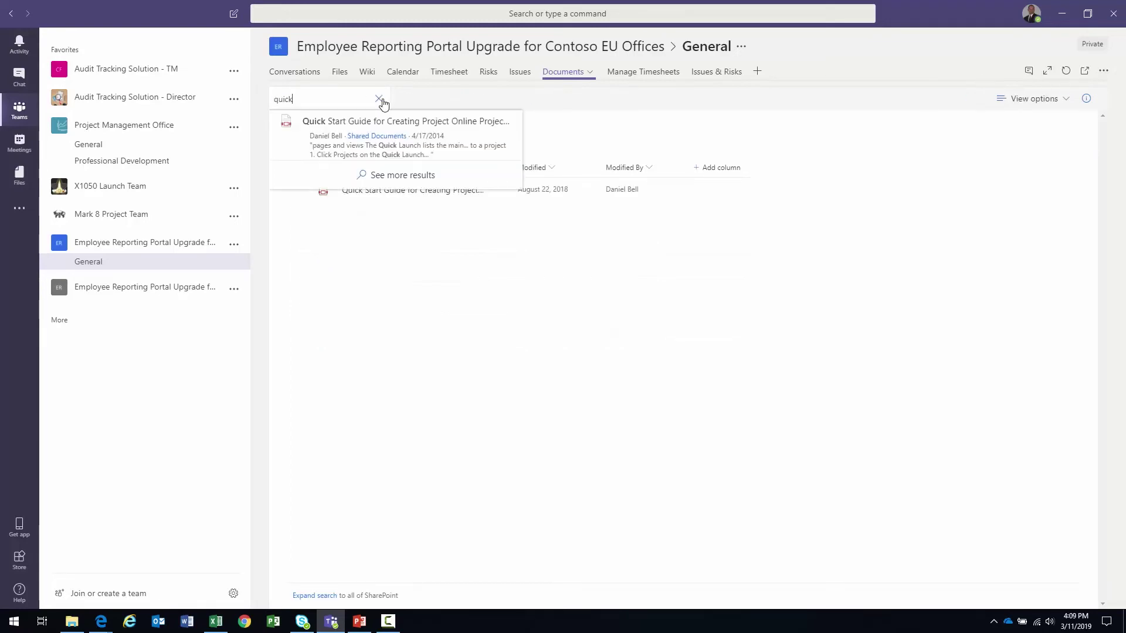
left_click(383, 100)
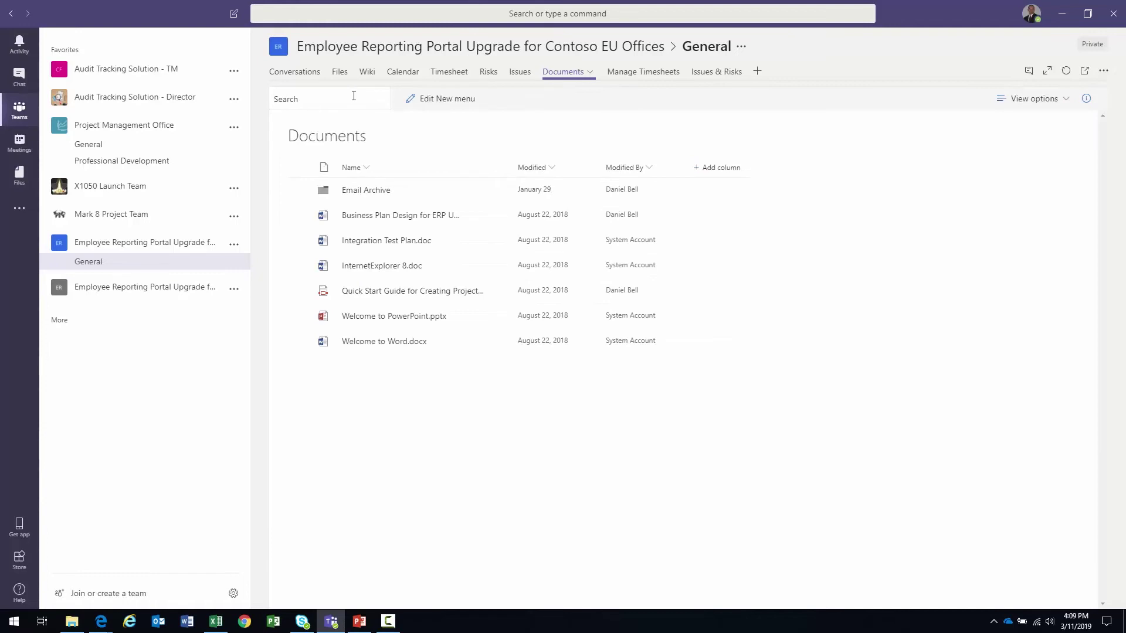
type("quick")
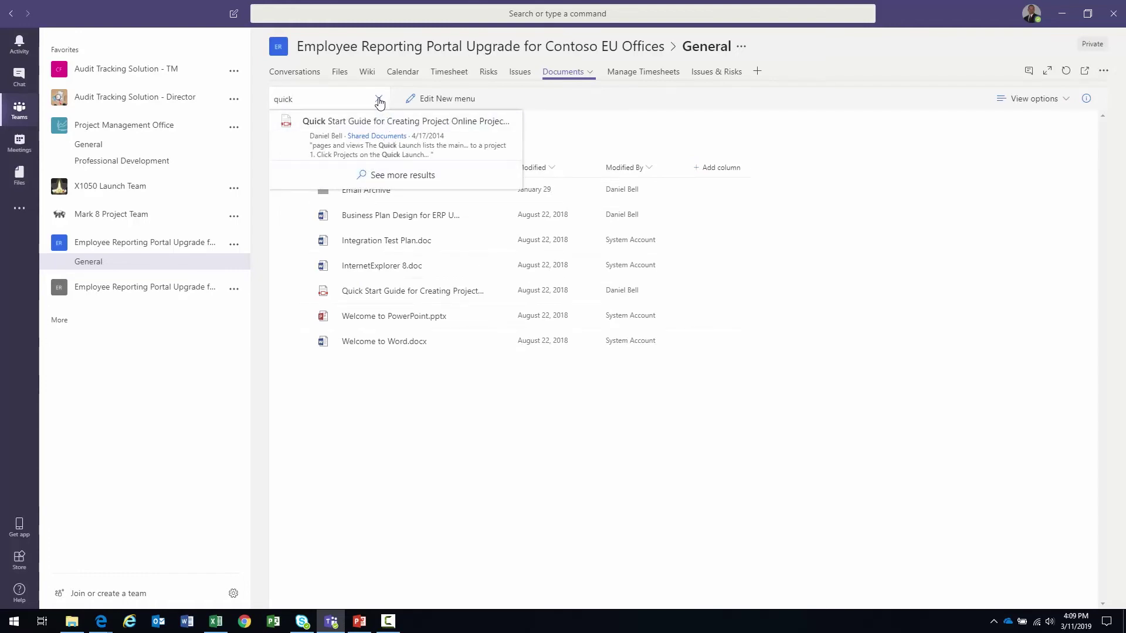
left_click(379, 99)
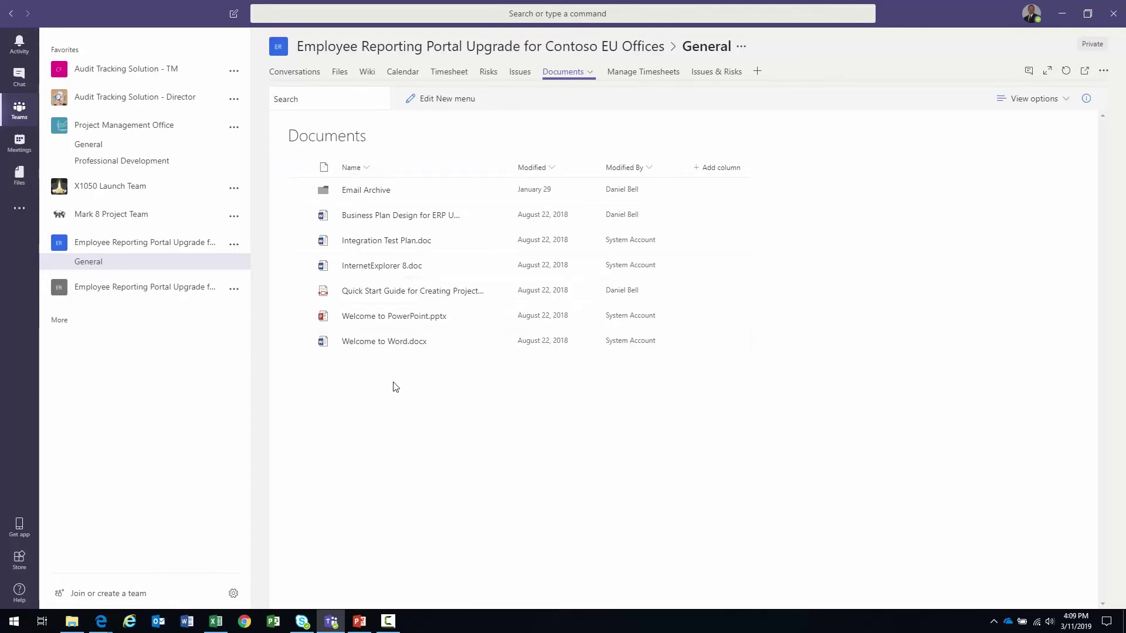
left_click(416, 291)
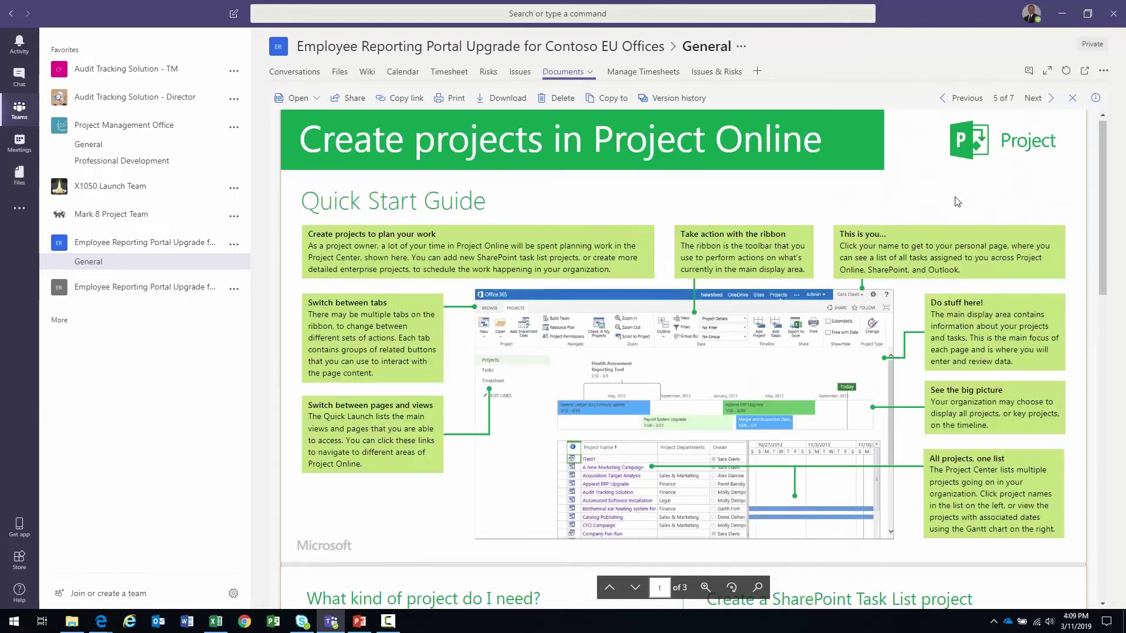
left_click(1052, 98)
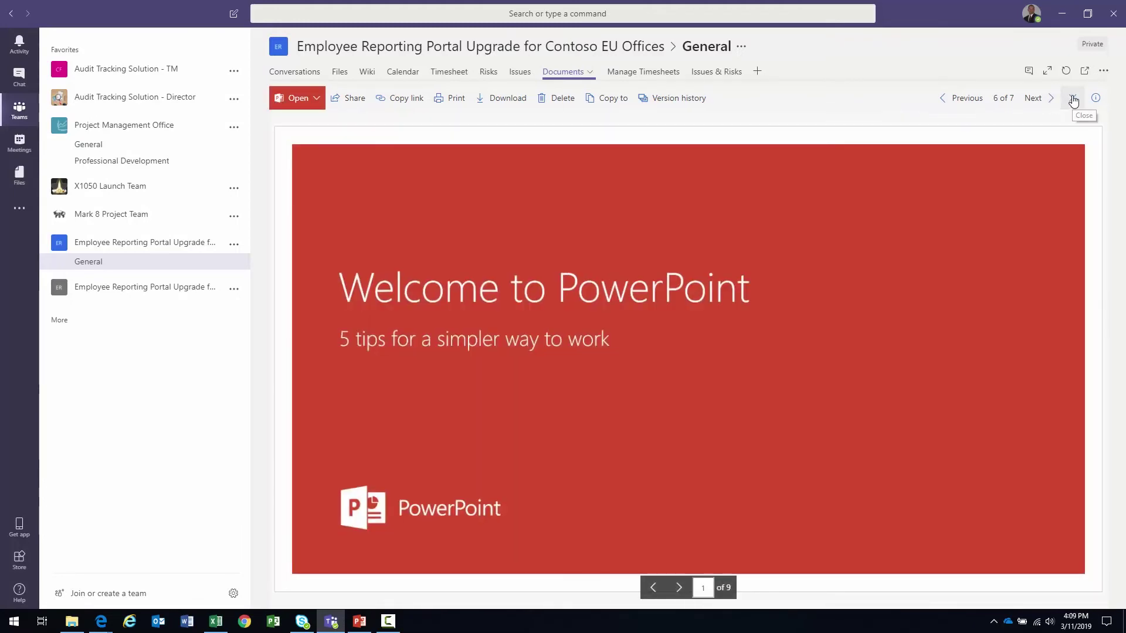
left_click(1073, 100)
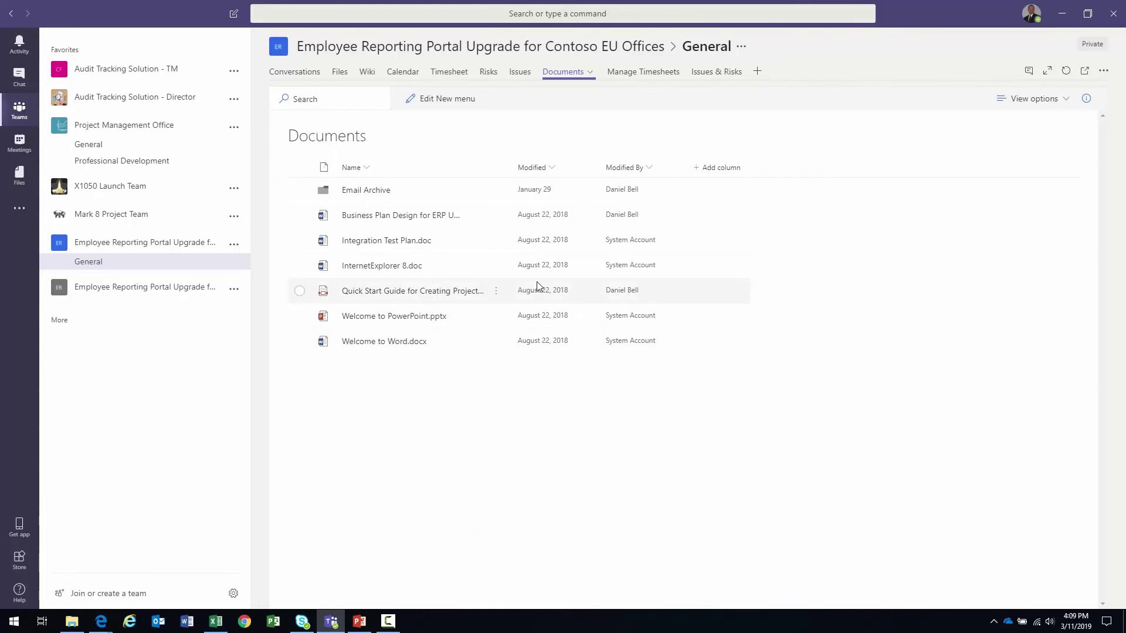
Step: Open Manage Timesheets and step through the timesheet rows from FY19-11 down to FY19-5
left_click(639, 74)
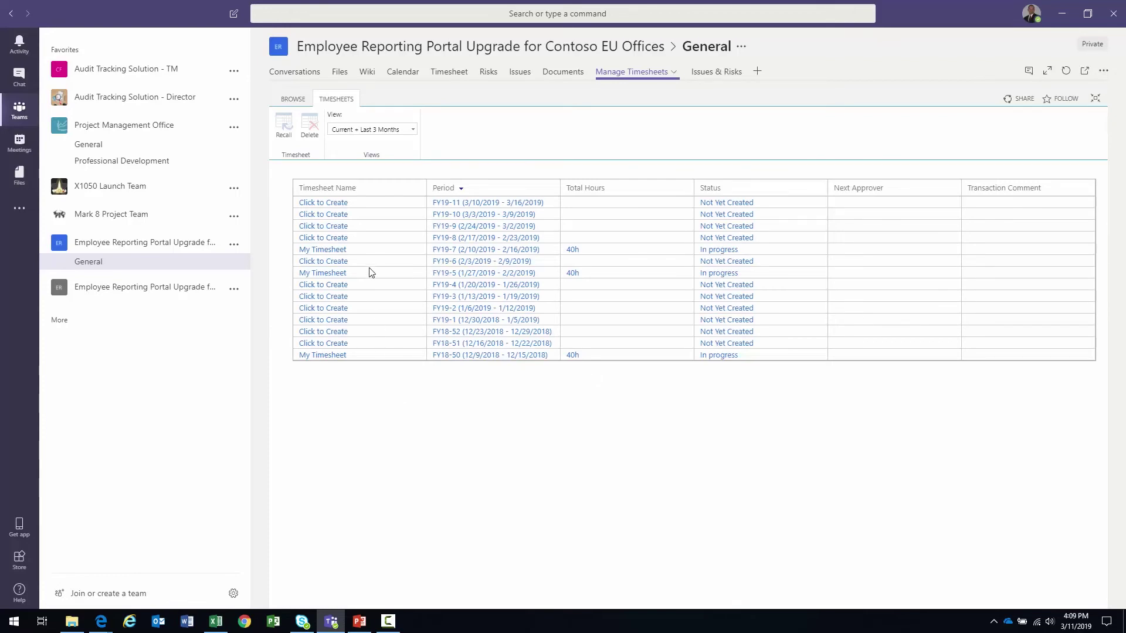
left_click(379, 208)
left_click(393, 252)
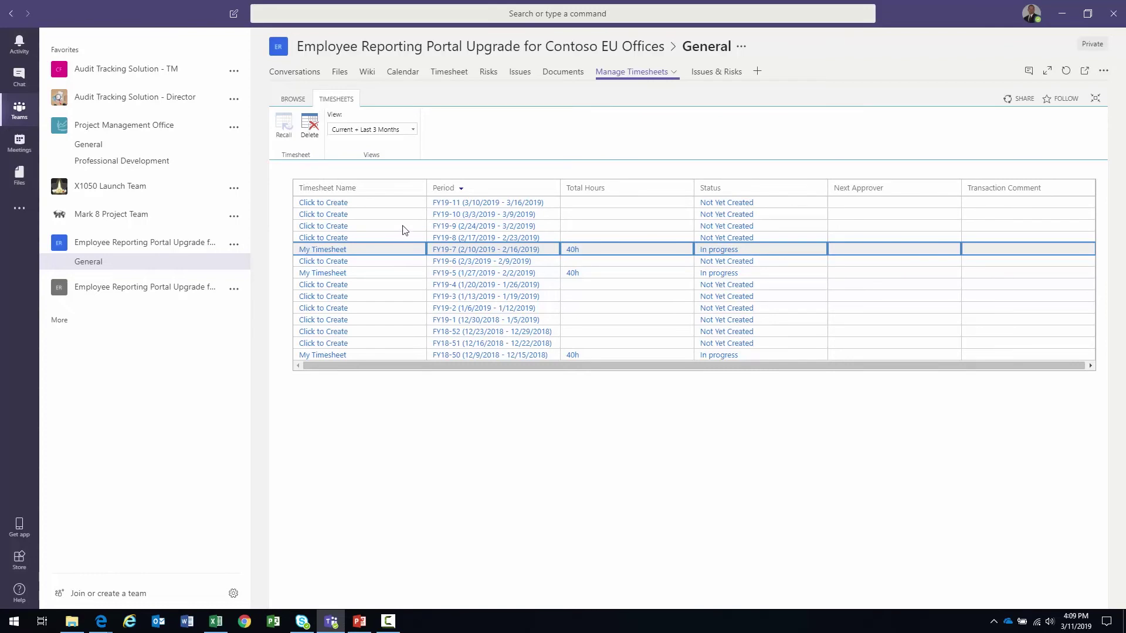
left_click(405, 205)
left_click(404, 214)
left_click(405, 226)
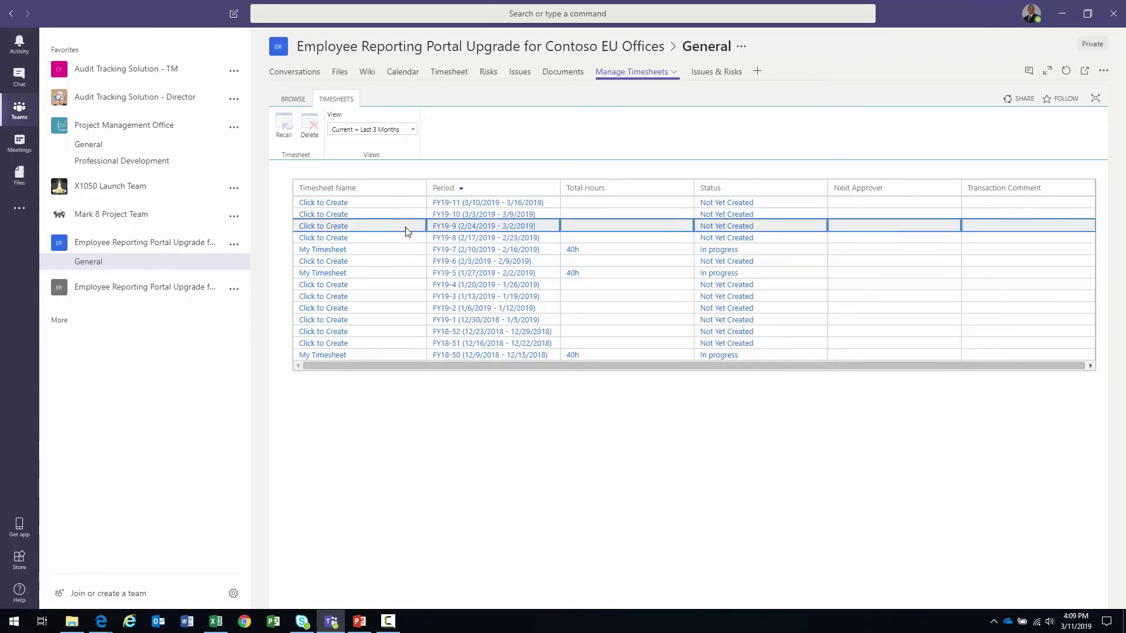
left_click(406, 236)
left_click(405, 249)
left_click(407, 262)
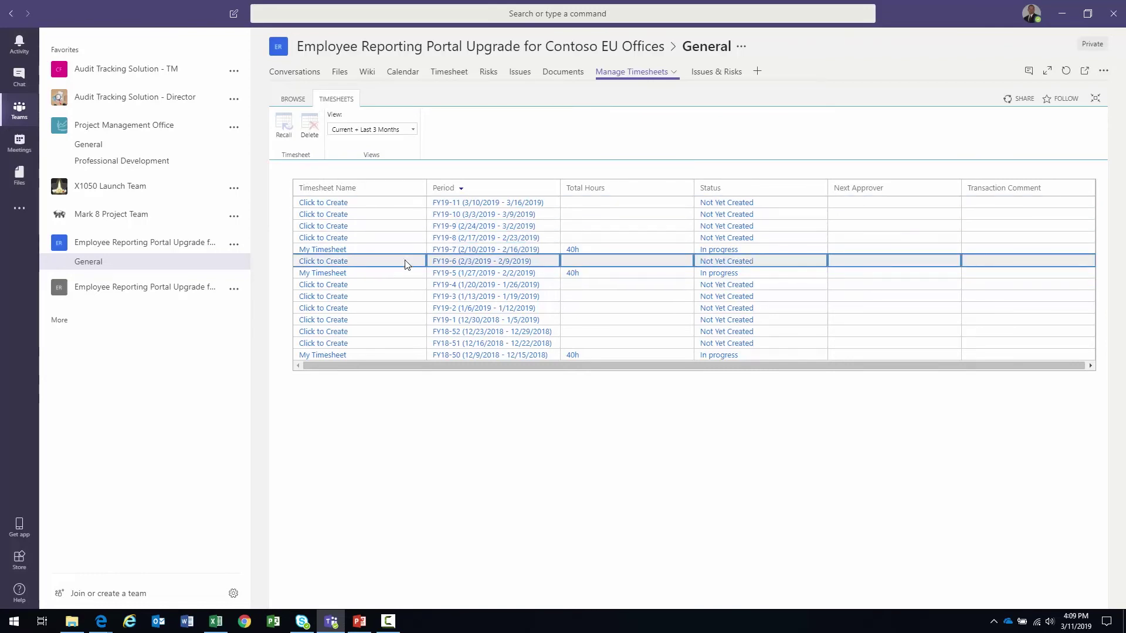
left_click(408, 272)
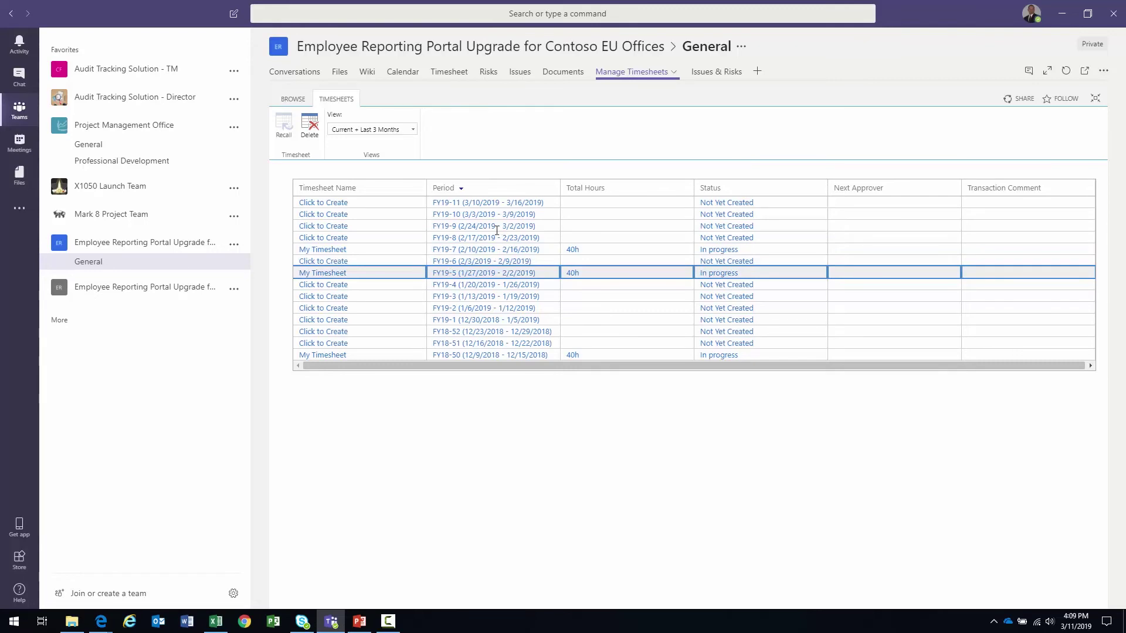
Step: Open the Issues & Risks tab, dismiss the site-loading banner, and select the Employee Reporting Portal Upgrade team
left_click(711, 76)
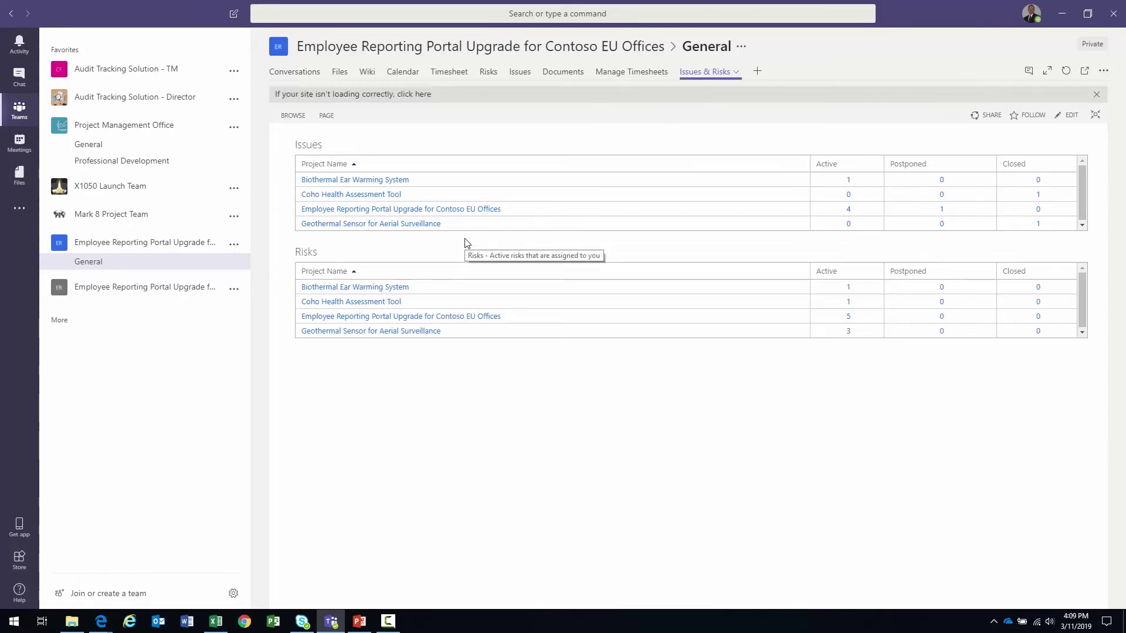
left_click(1096, 93)
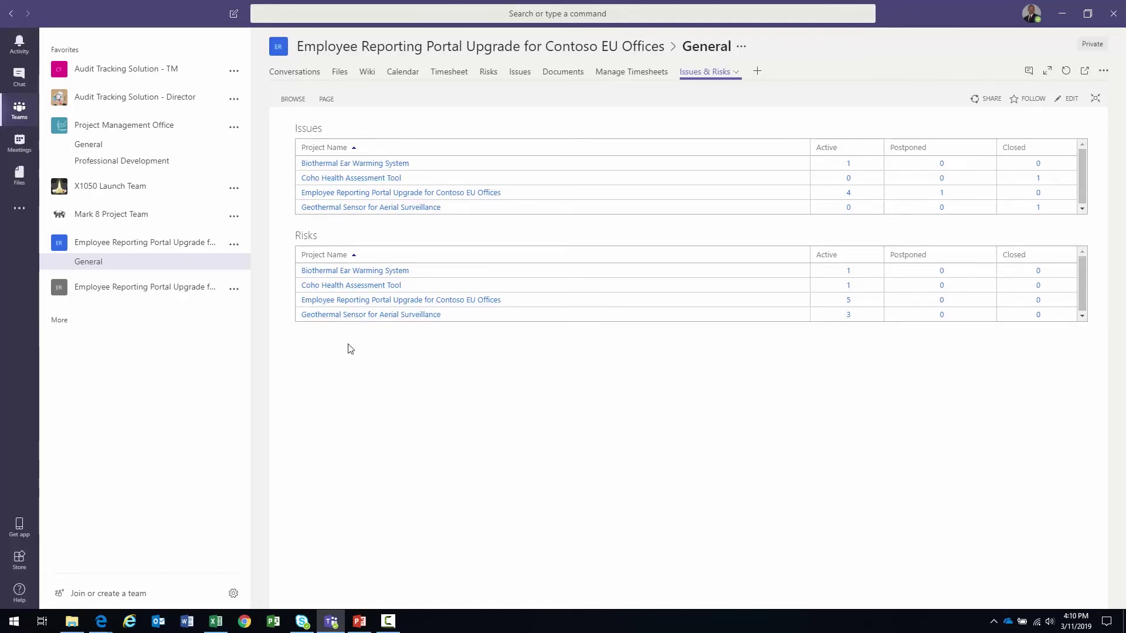
left_click(43, 247)
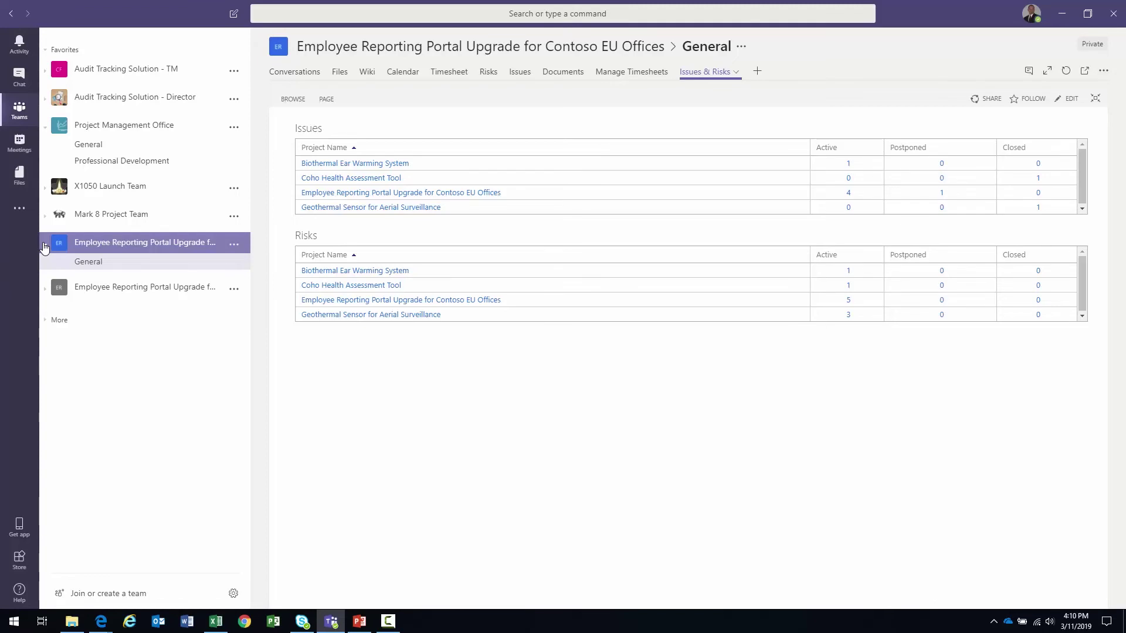
left_click(116, 292)
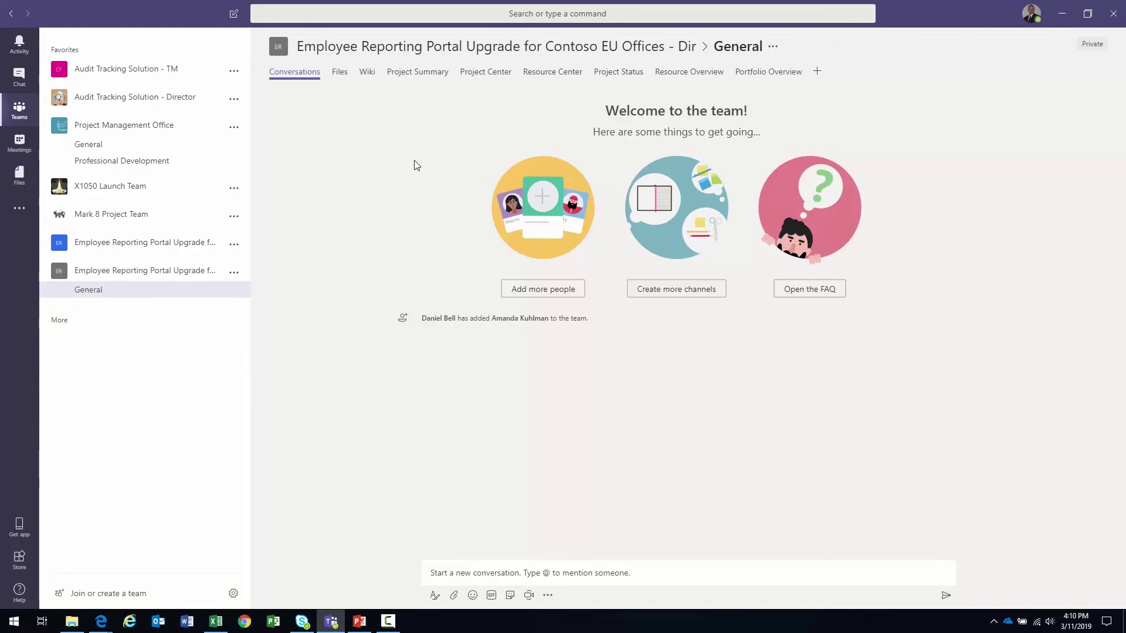
Step: Switch the Project Center to the Financials by Type view and widen the grid for full project names
left_click(481, 77)
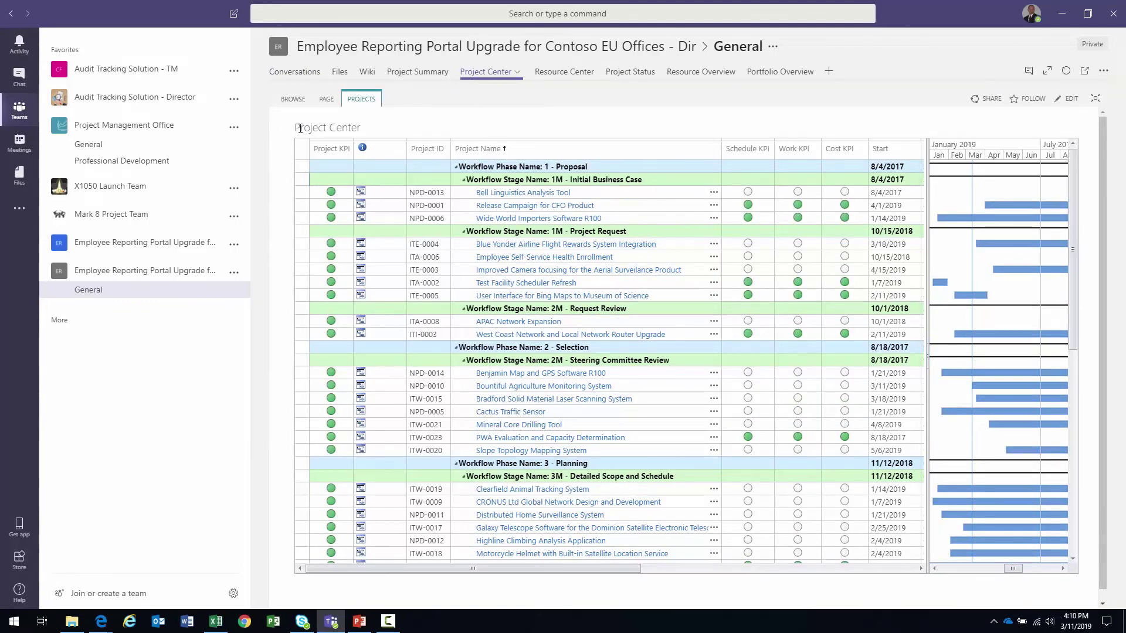
left_click_drag(300, 128, 377, 127)
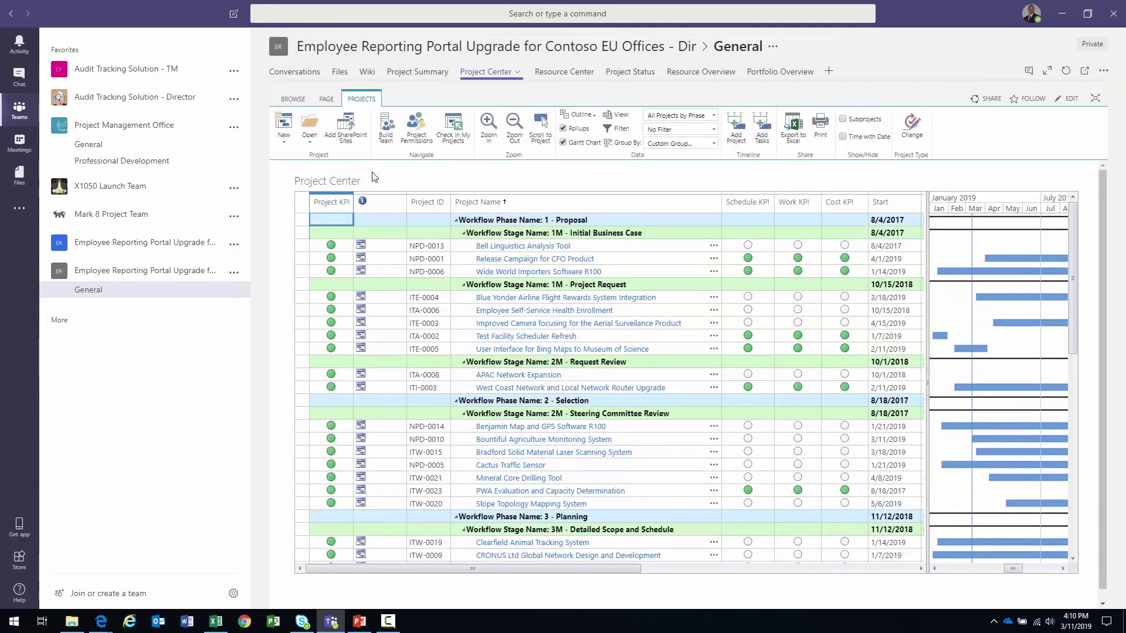
left_click(714, 116)
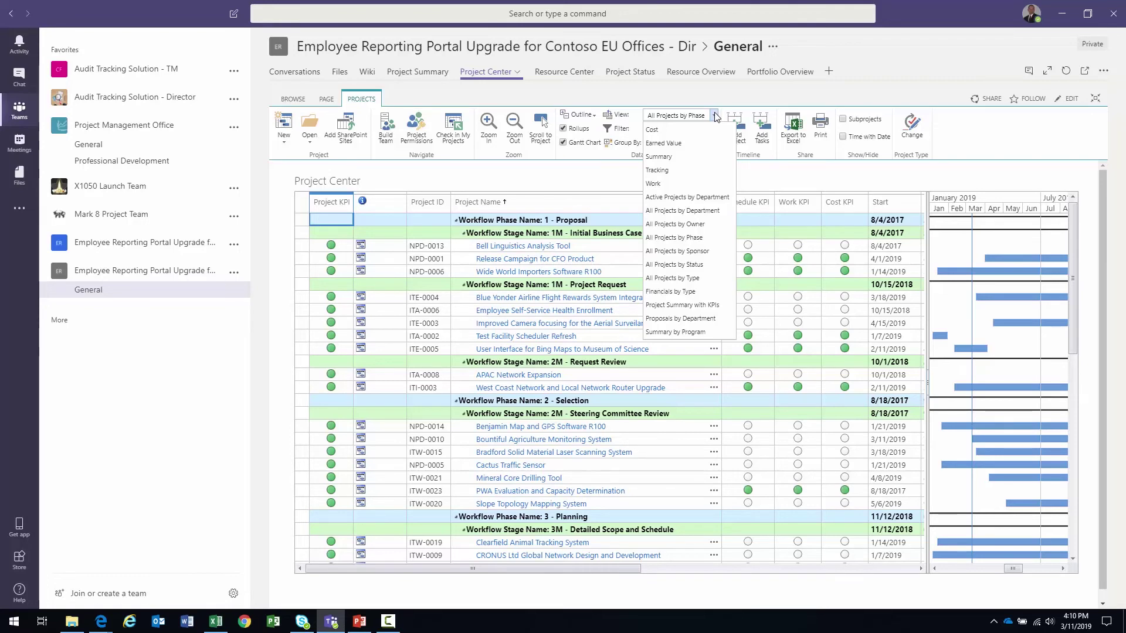
left_click(716, 117)
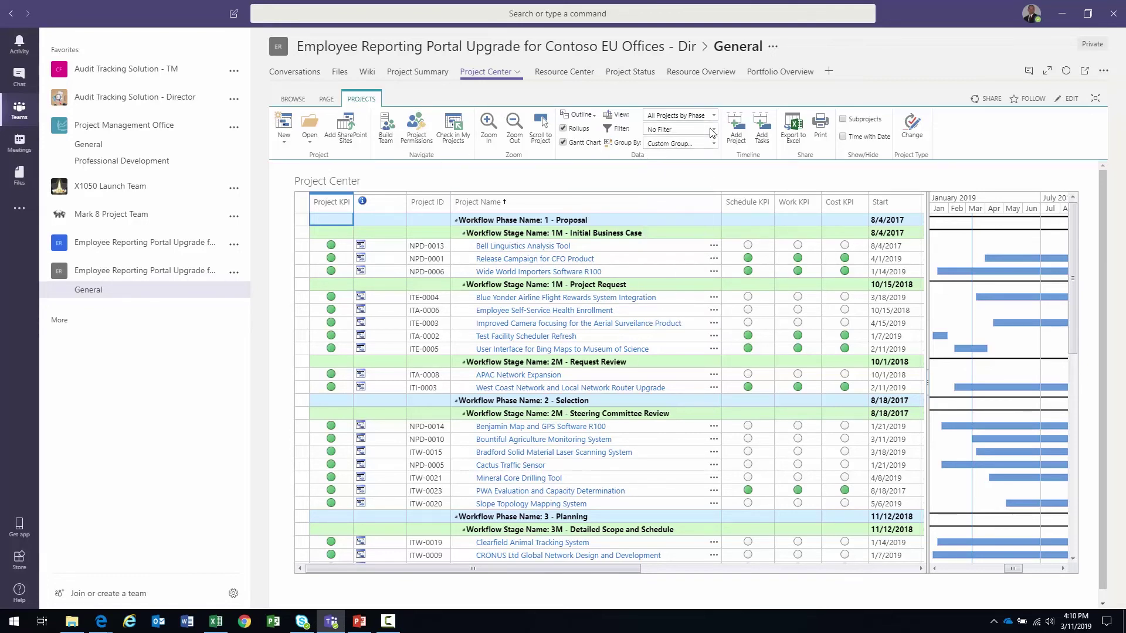
left_click(715, 116)
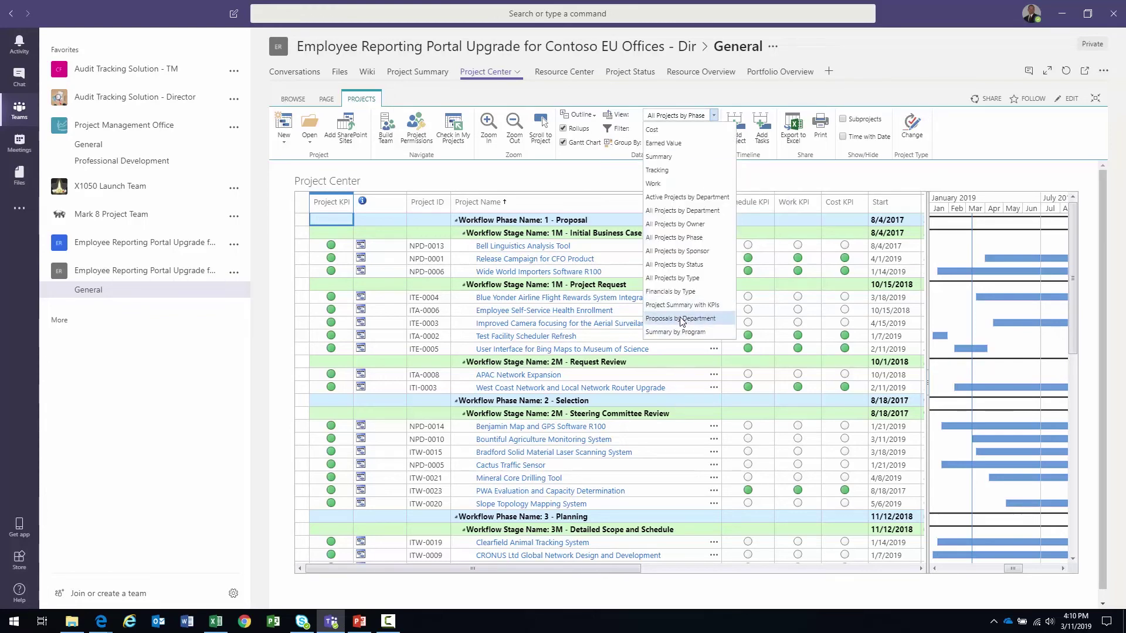
left_click(674, 292)
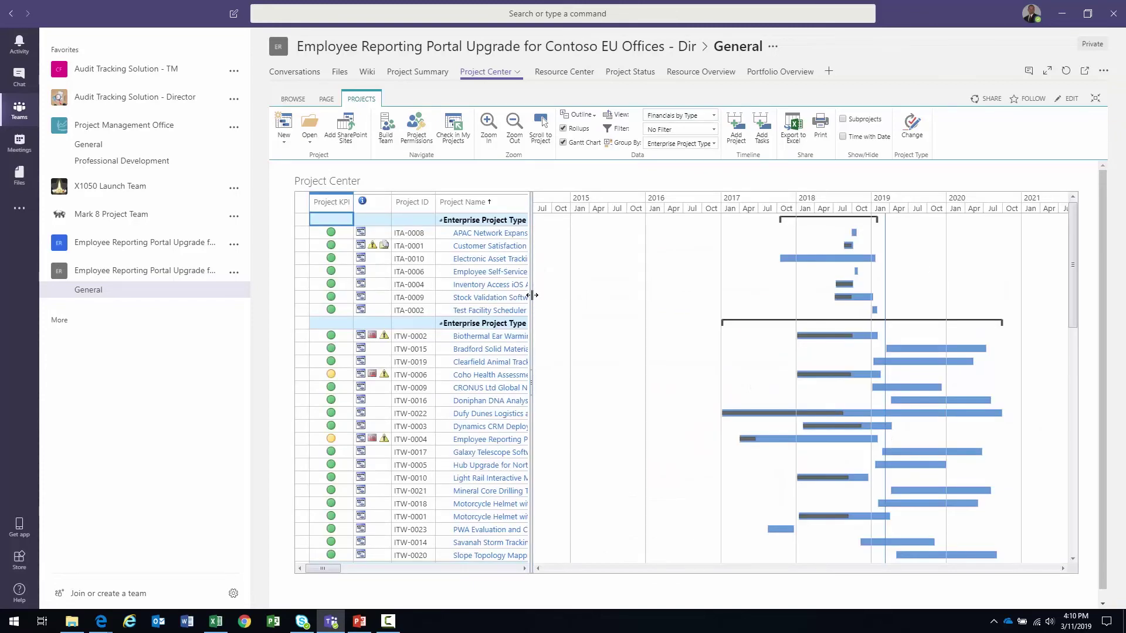
left_click_drag(532, 295, 852, 298)
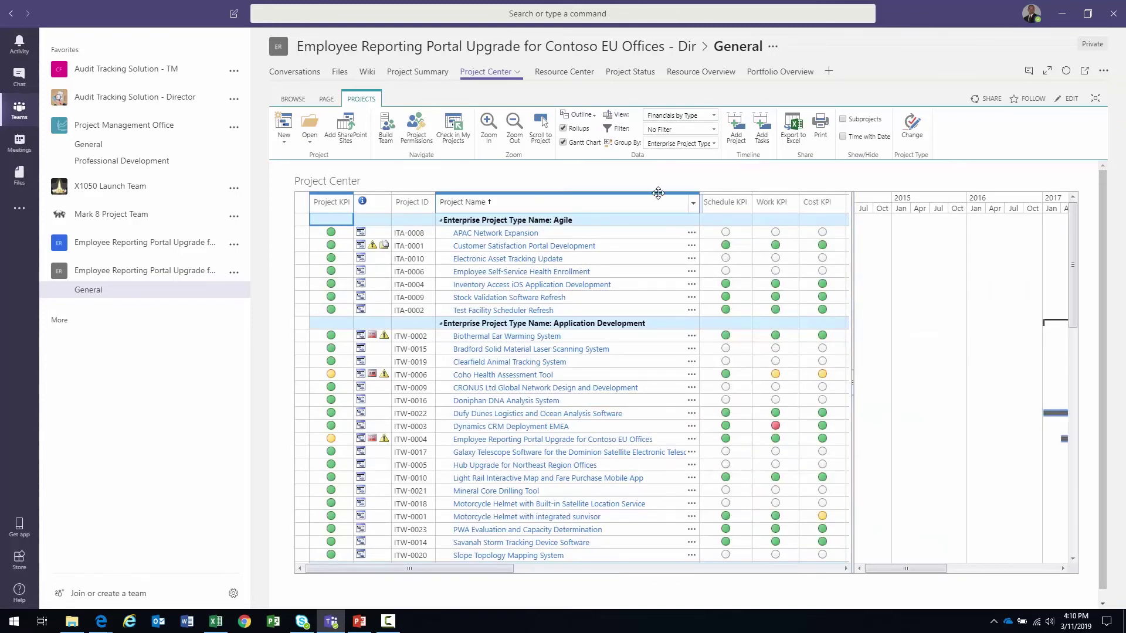
Step: Open the Resource Center, select a resource, and chart its Remaining Availability from 9/1/2018 to 12/31/2018
left_click(567, 72)
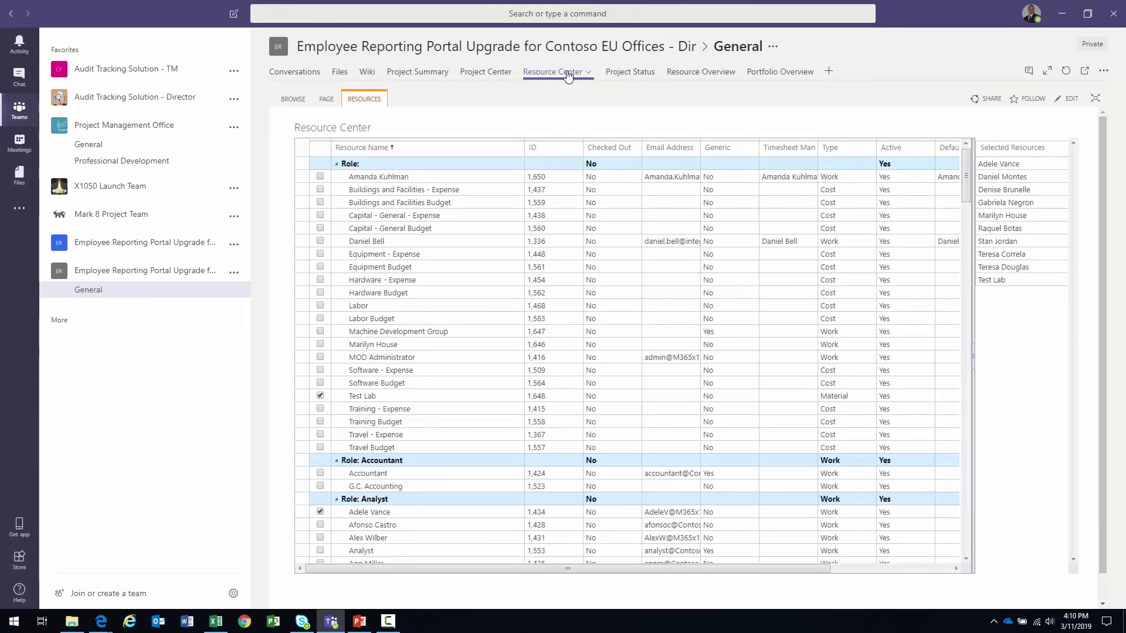
left_click(305, 180)
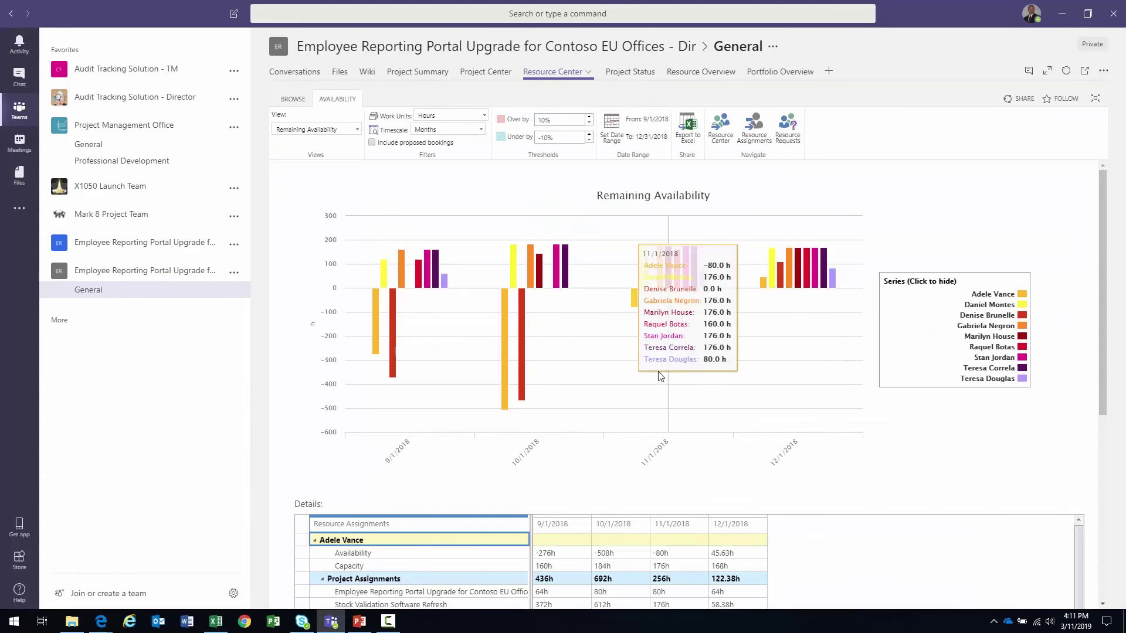
mouse_move(514, 327)
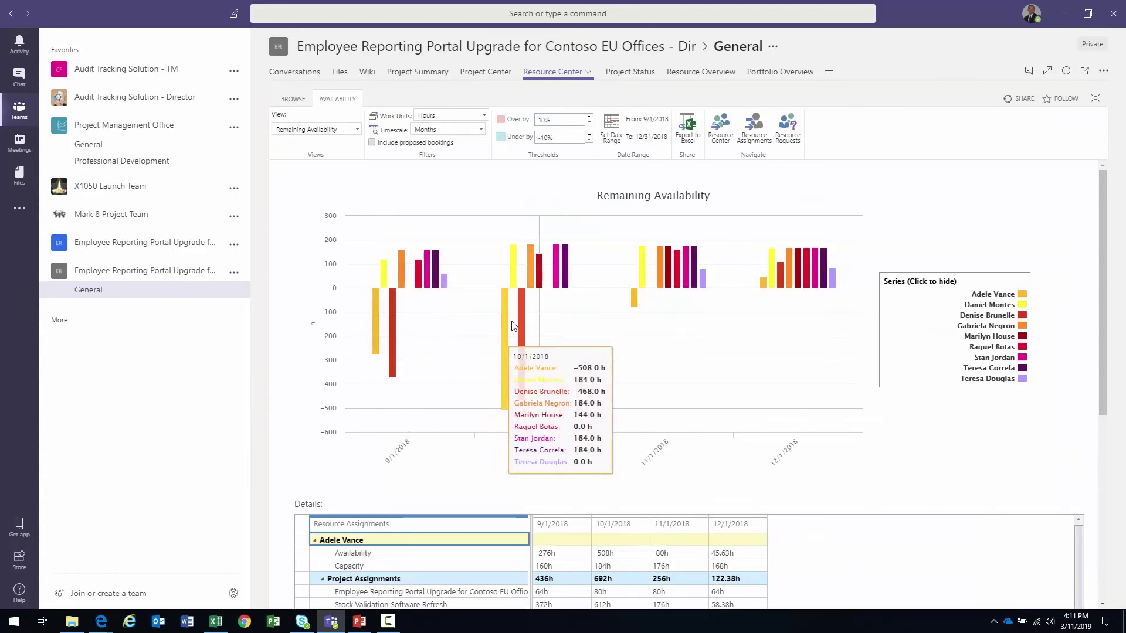
mouse_move(685, 282)
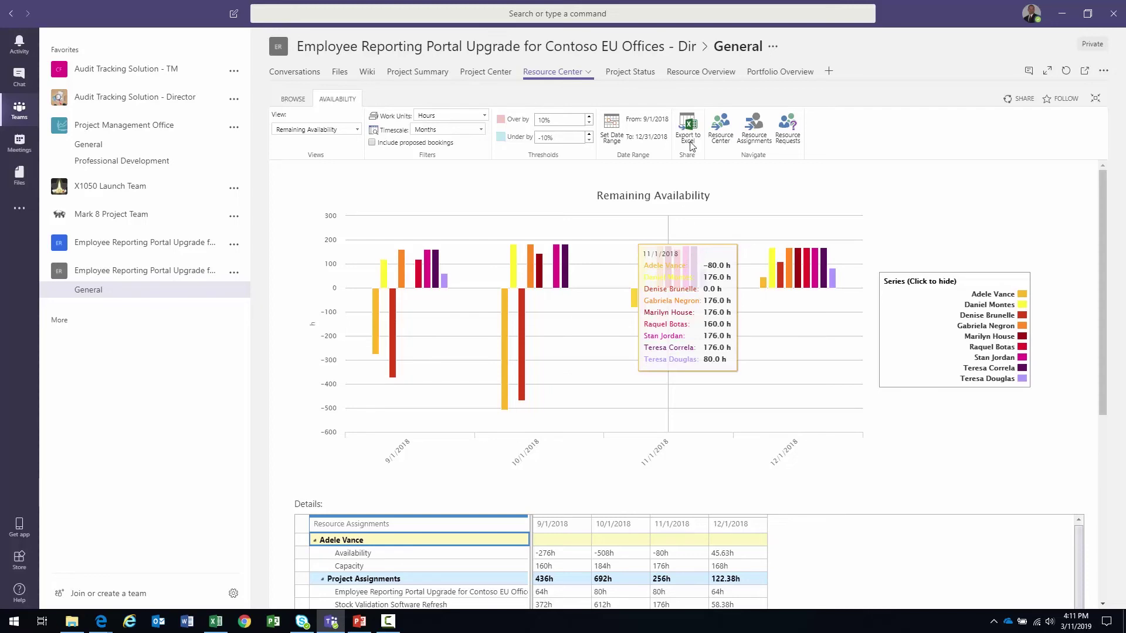
Step: Open the Employee Reporting Portal Upgrade Project Status report and expand it to fill the window
left_click(626, 78)
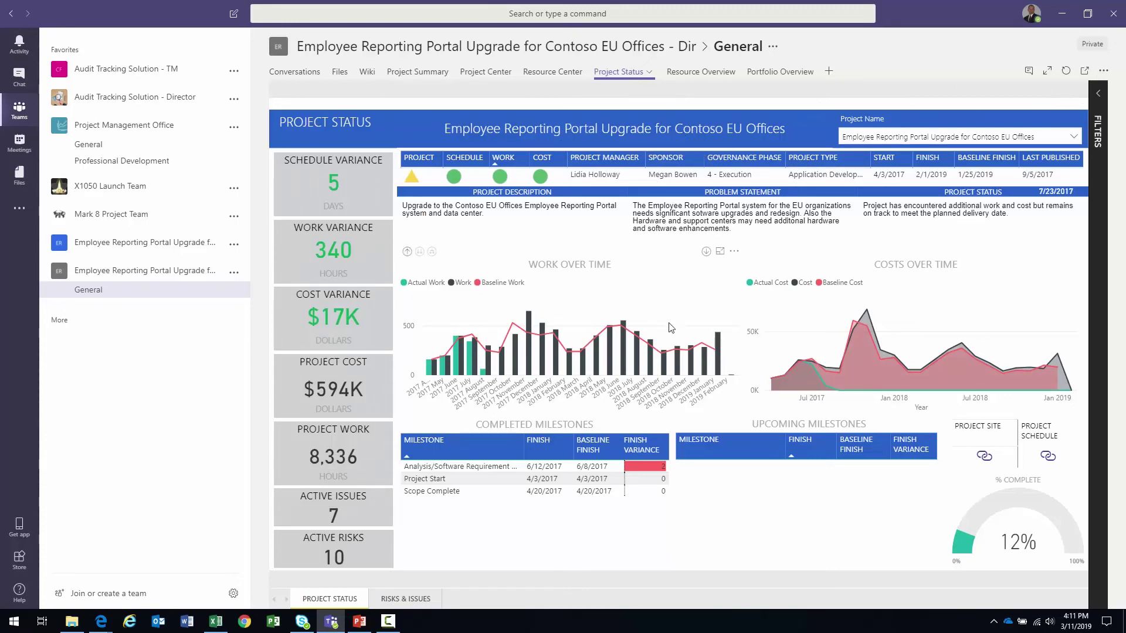
left_click(1048, 73)
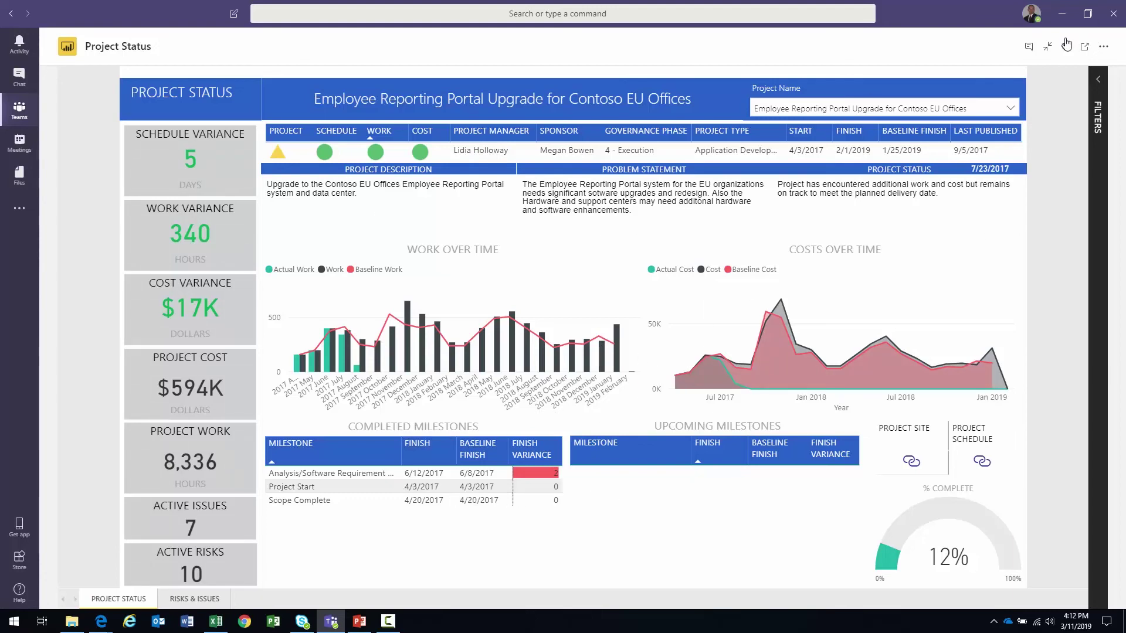
Step: Show the Portfolio Overview report expanded on its Portfolio Dashboard page: 58 projects, $18,725K cost
left_click(1049, 47)
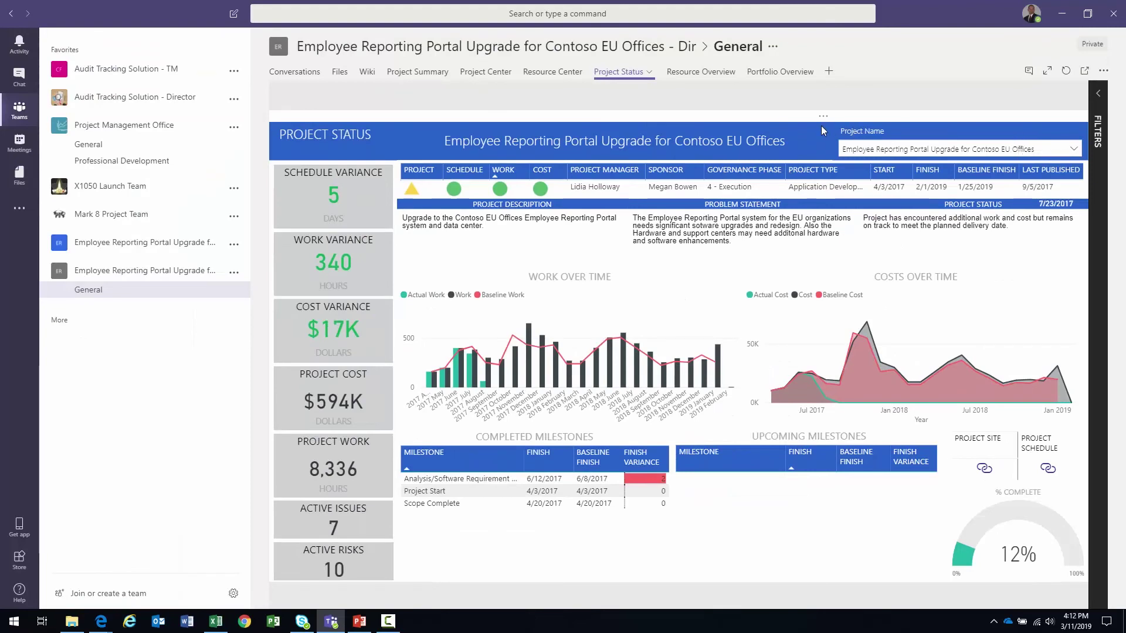
left_click(772, 76)
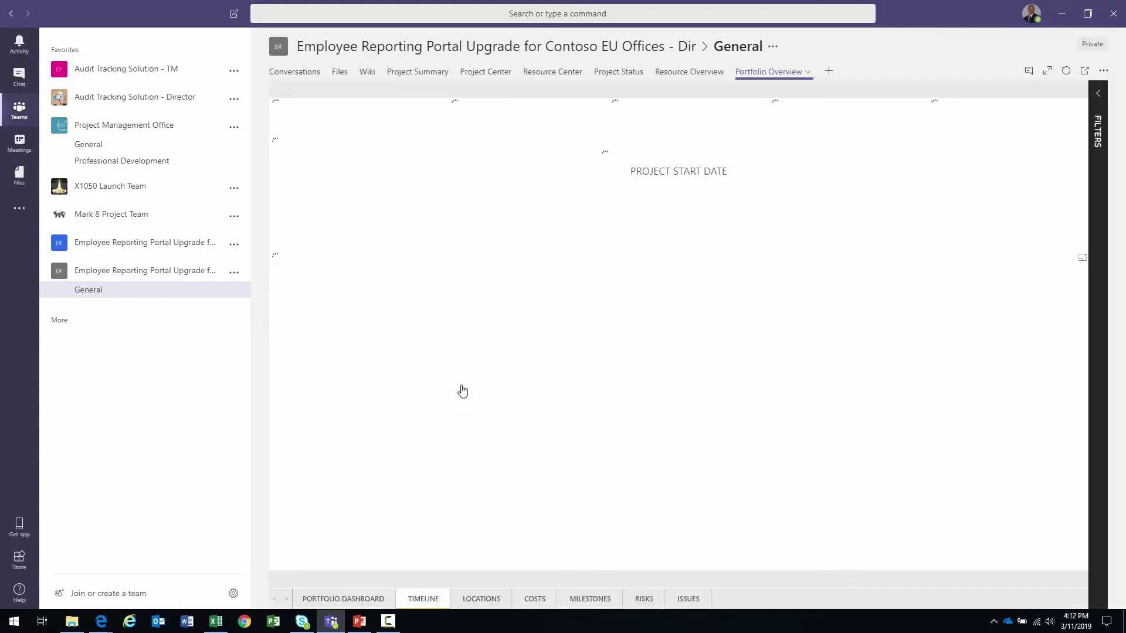
left_click(1047, 71)
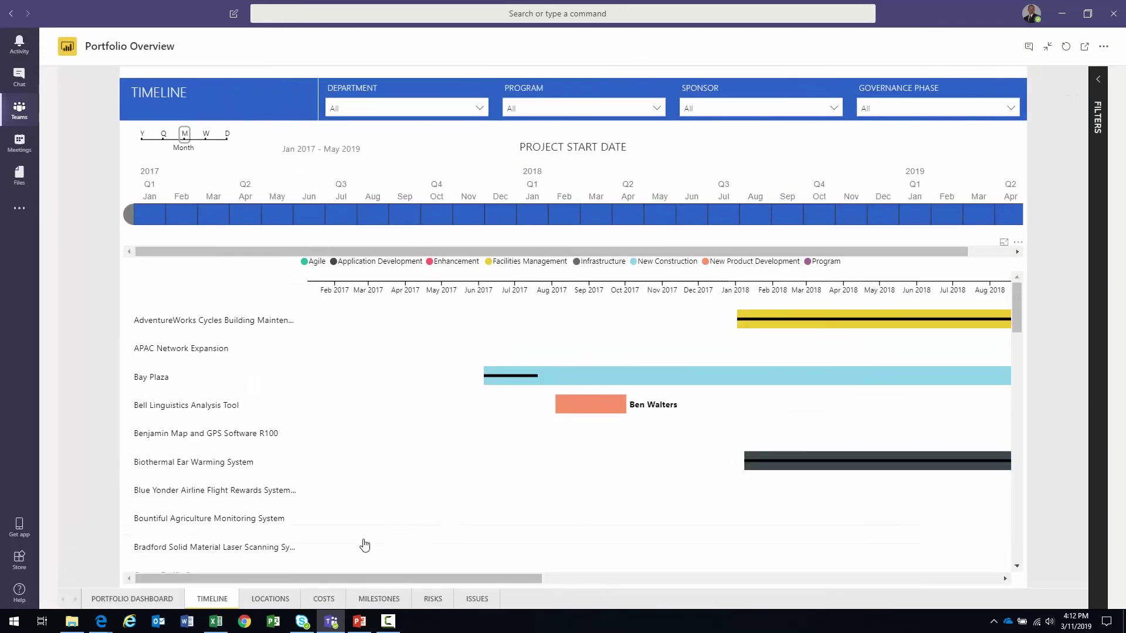
left_click(121, 595)
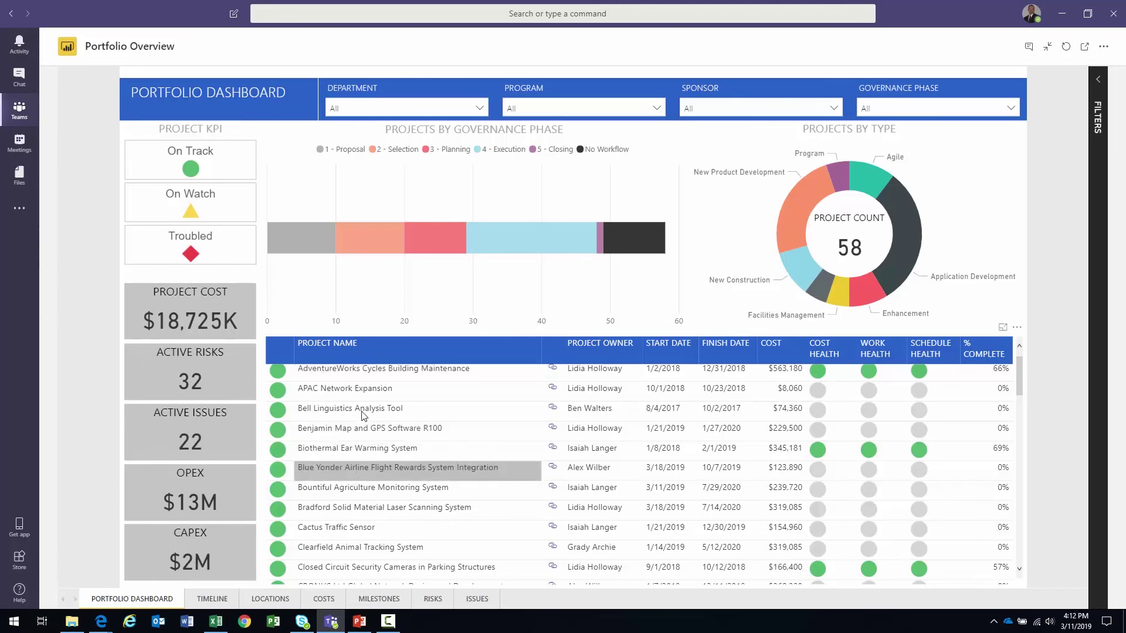
Step: Filter the dashboard to 4 - Execution and New Product Development (14 projects, $4,209K), then collapse it
scroll(419, 538, "down", 3)
scroll(419, 498, "up", 4)
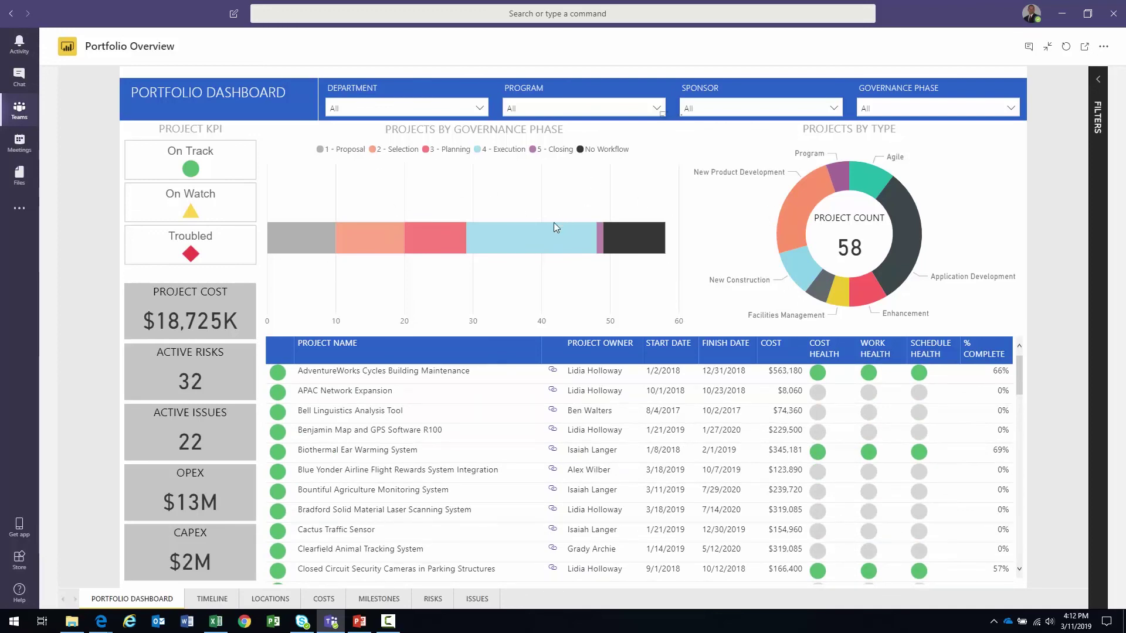
left_click(530, 237)
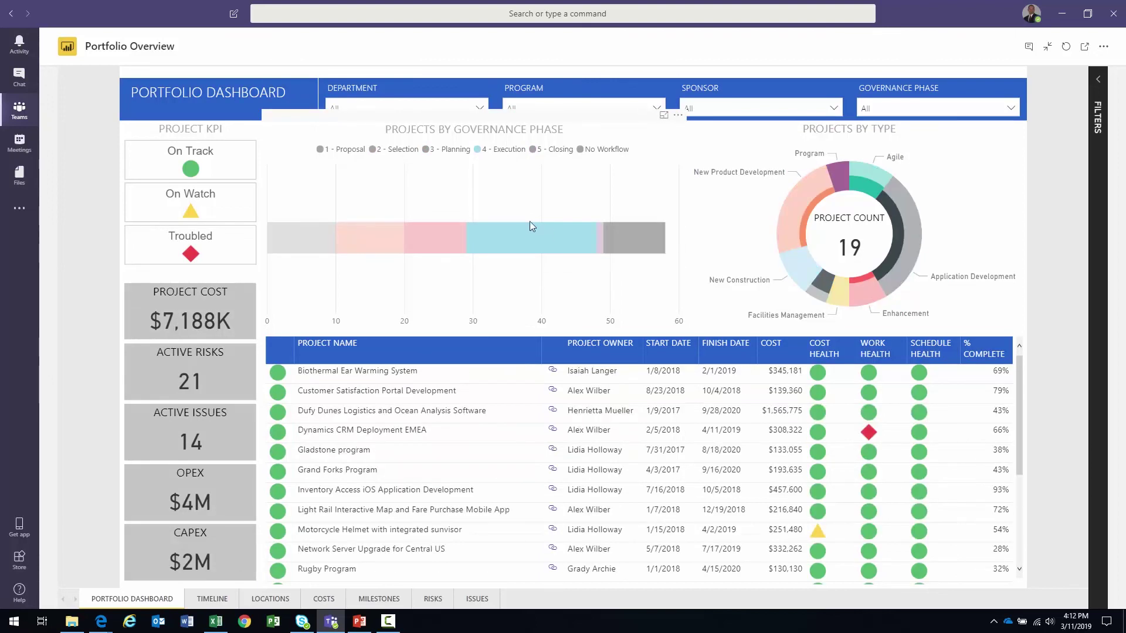
mouse_move(523, 227)
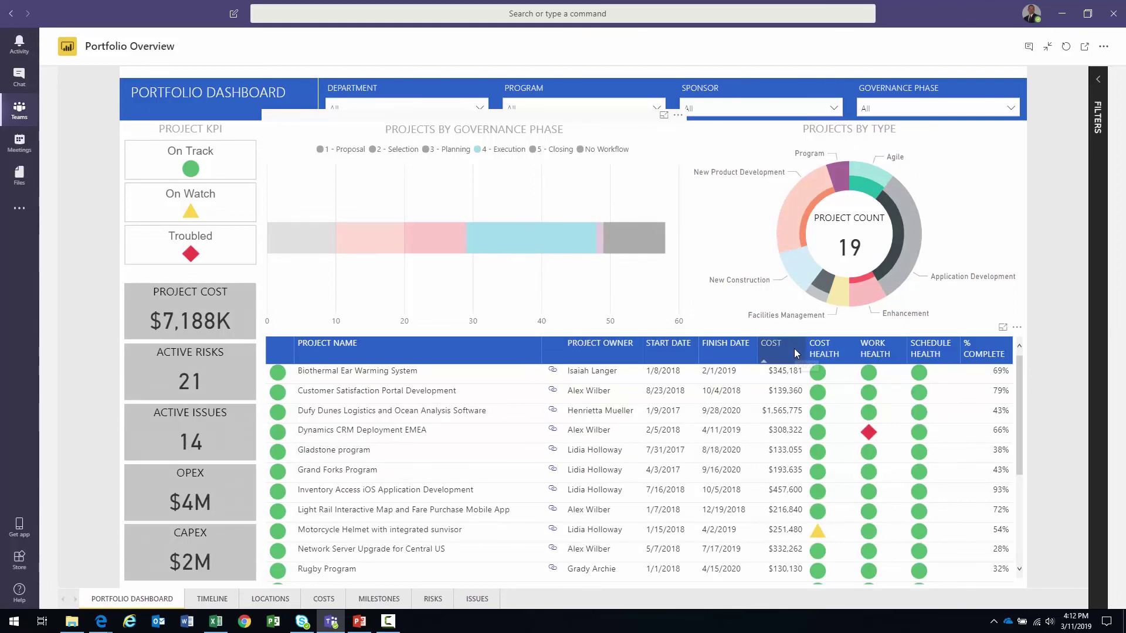
left_click(819, 202)
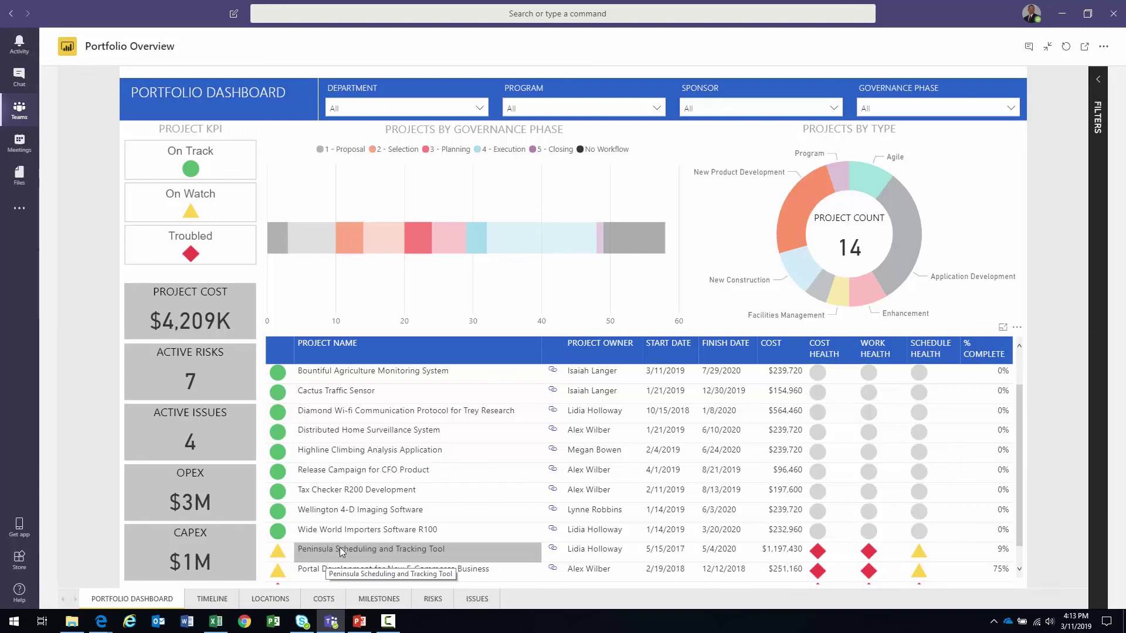
left_click(1047, 47)
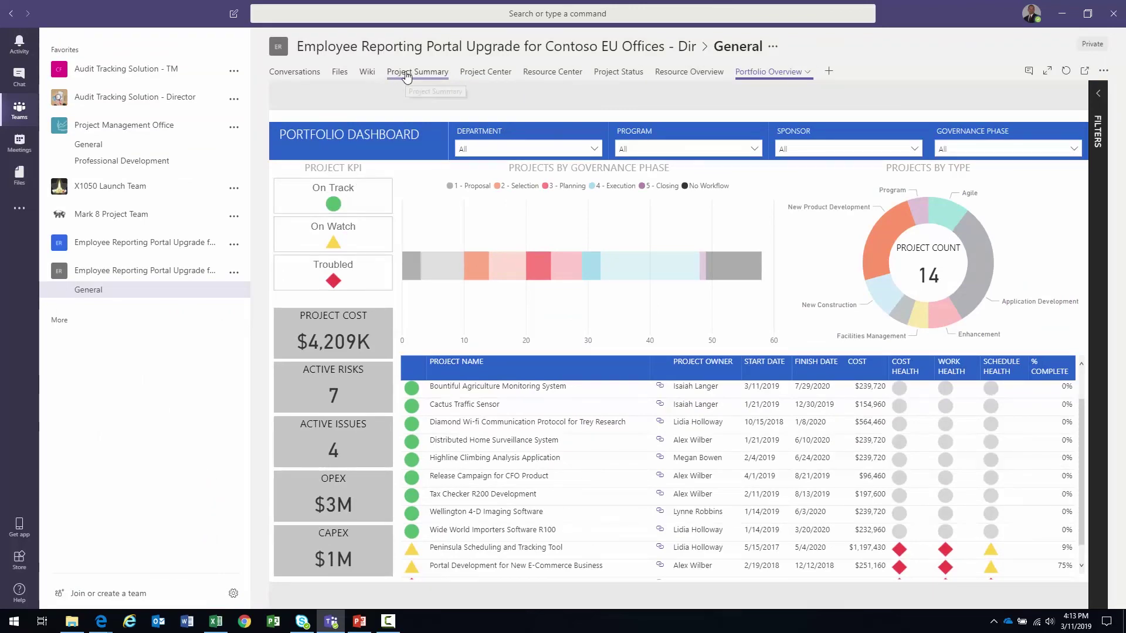
Step: Switch the channel to its Project Summary tab
left_click(406, 72)
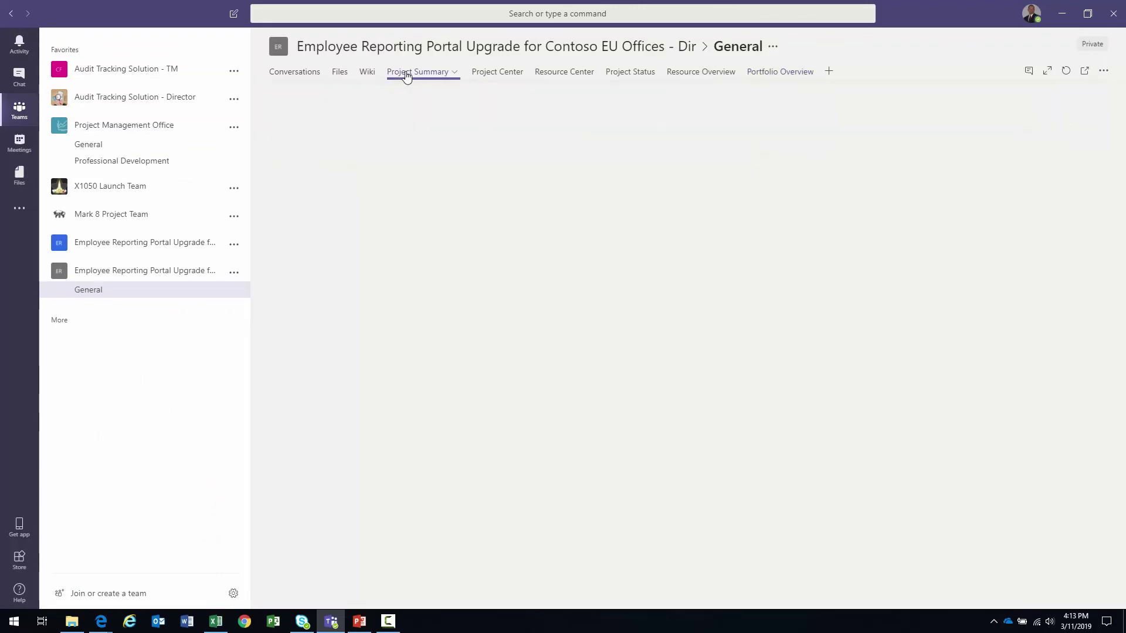